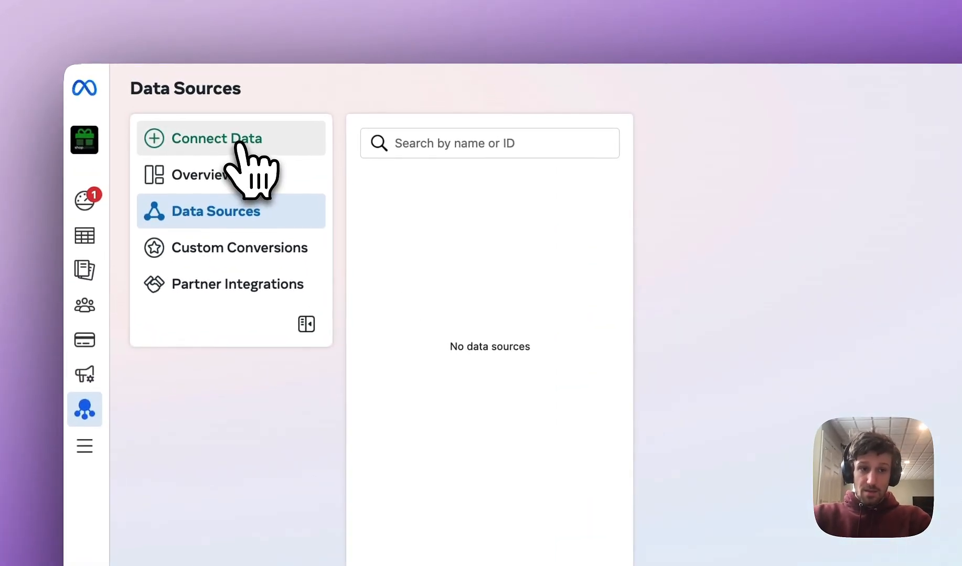
# - Start connecting a new CRM data source and proceed past the conversion leads introduction
pyautogui.click(152, 101)
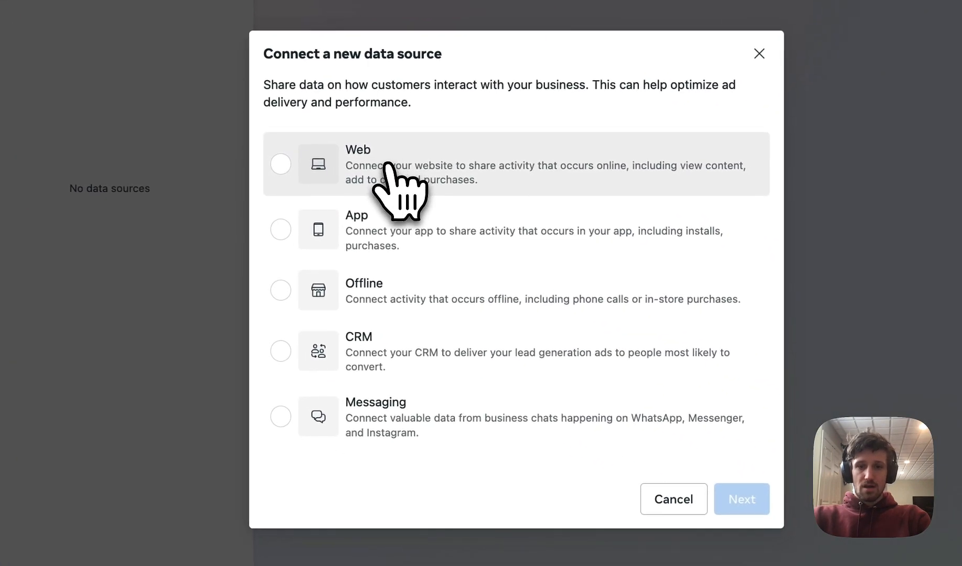
pyautogui.click(362, 346)
pyautogui.click(742, 499)
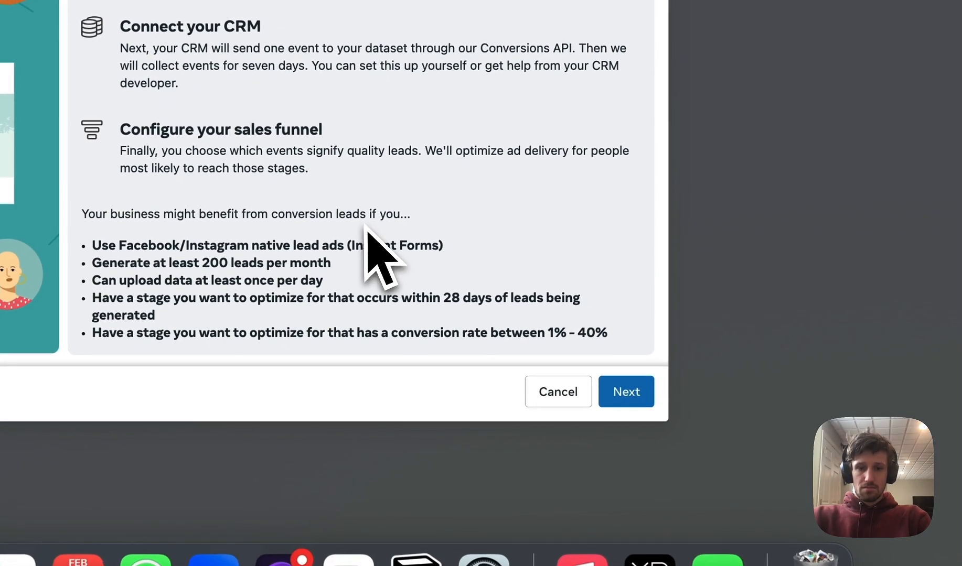
pyautogui.click(626, 392)
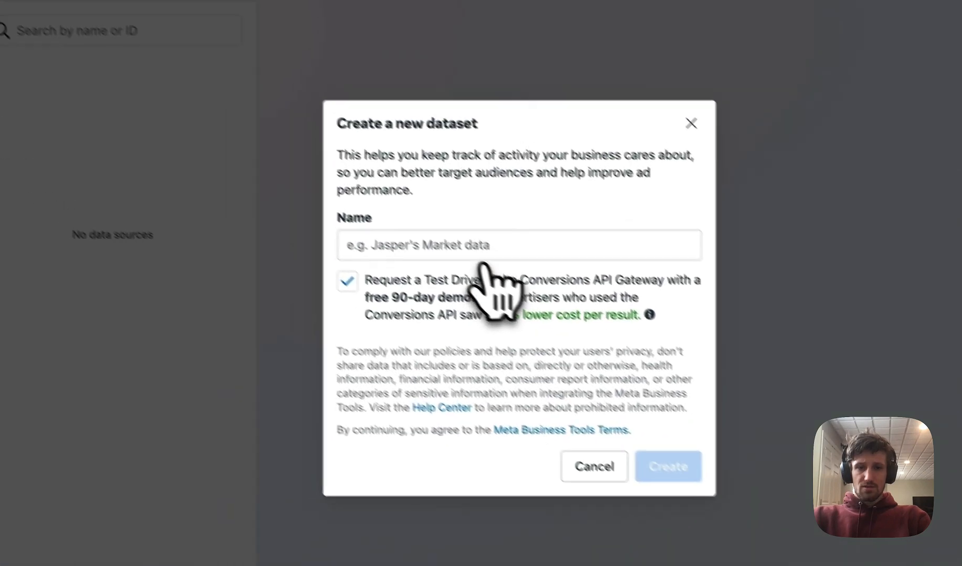
# - Create the dataset with the name Serene Pixel and choose LeadConnector as its CRM partner
pyautogui.click(209, 40)
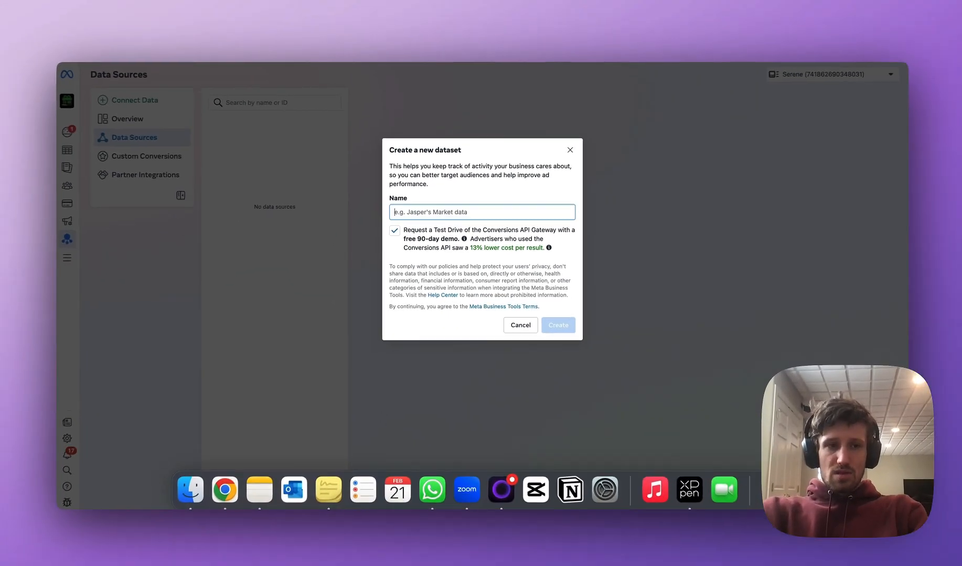
pyautogui.write('Se')
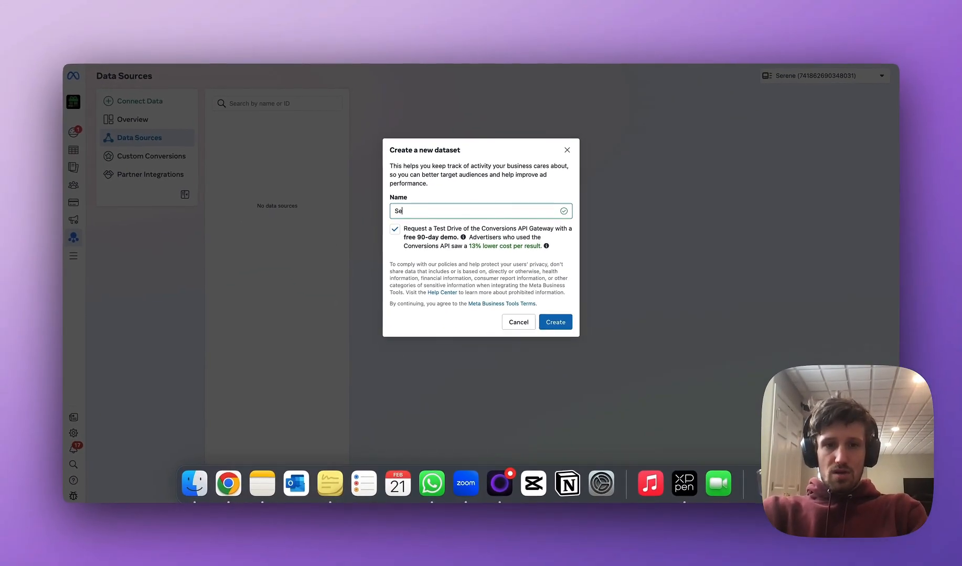
pyautogui.write('rene Pixel')
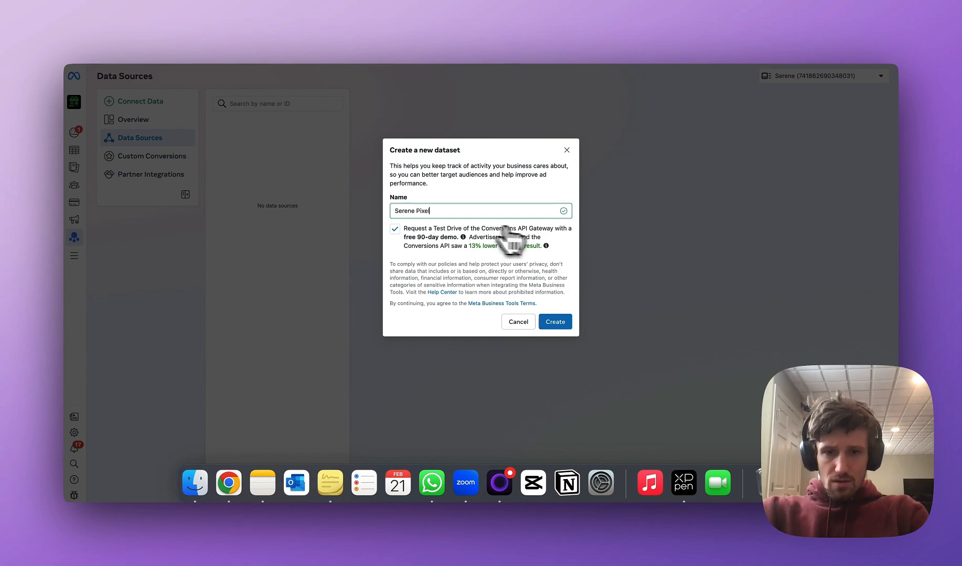
pyautogui.click(435, 246)
pyautogui.click(555, 321)
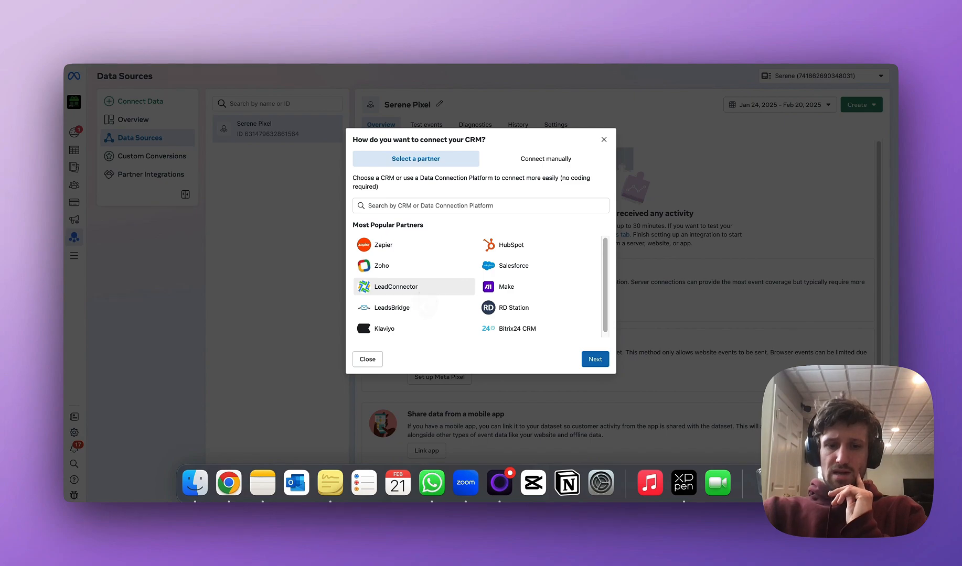
pyautogui.click(426, 288)
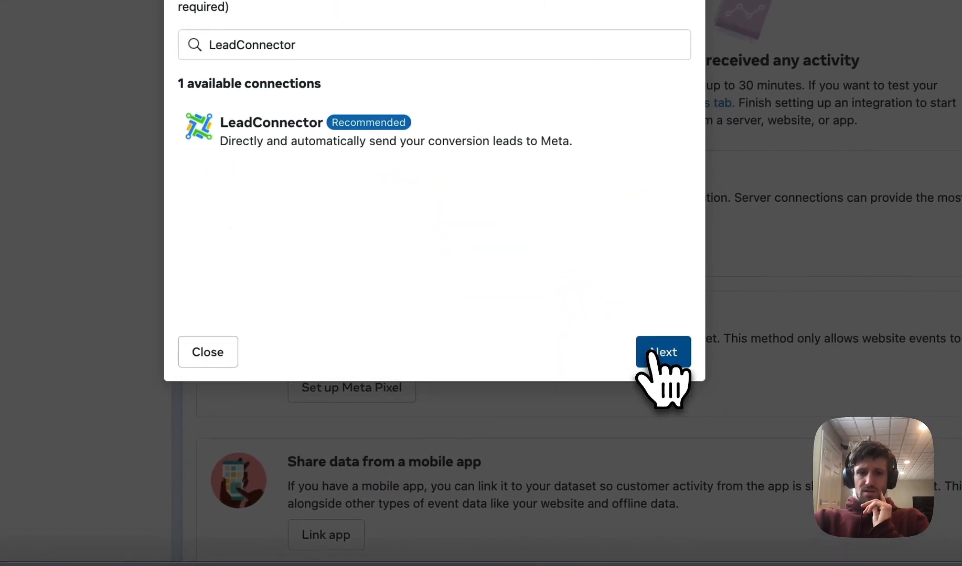
pyautogui.click(650, 354)
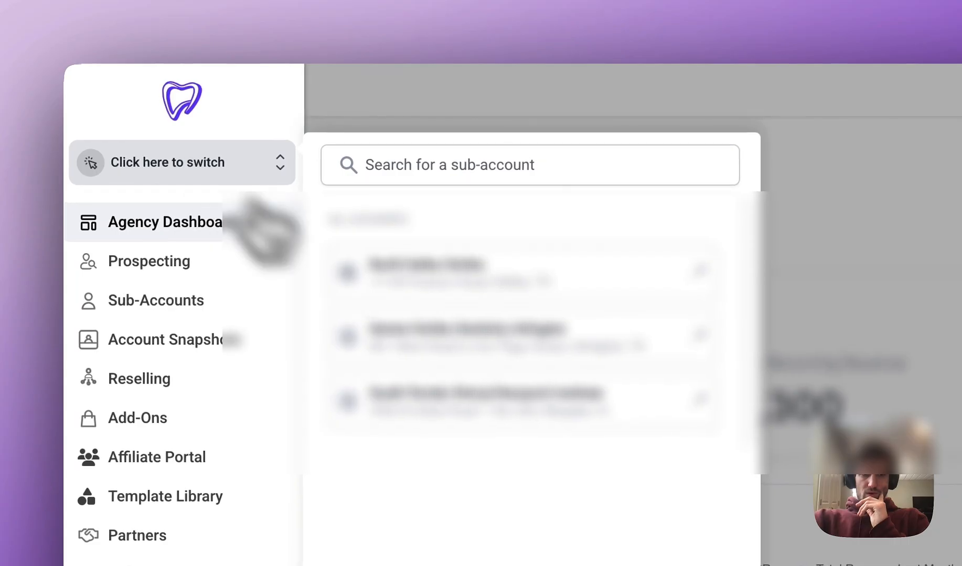
# - Switch to the CRM's Serene Smiles sub-account and open its New Lead-Branched workflow
pyautogui.click(418, 355)
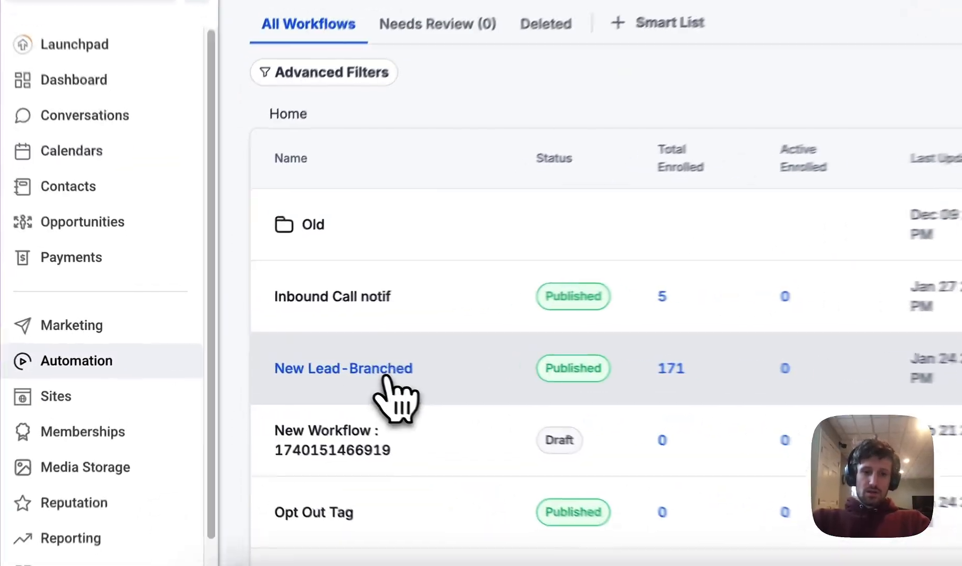
pyautogui.click(276, 357)
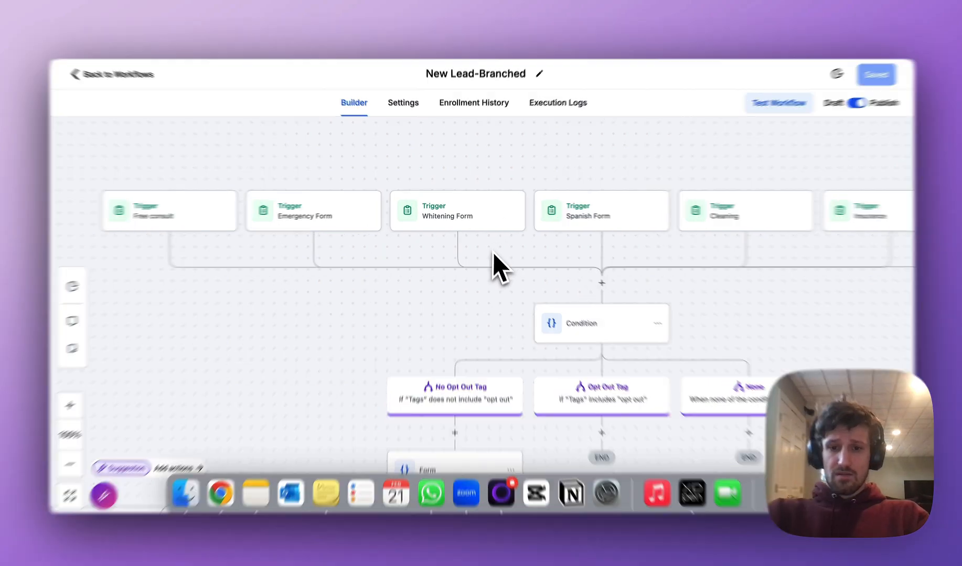
# - Examine the New Lead-Branched workflow's conditions and form branches, down to the Insurance branch's Create Or Update Opportunity action
pyautogui.moveTo(455, 263); pyautogui.dragTo(421, 187)
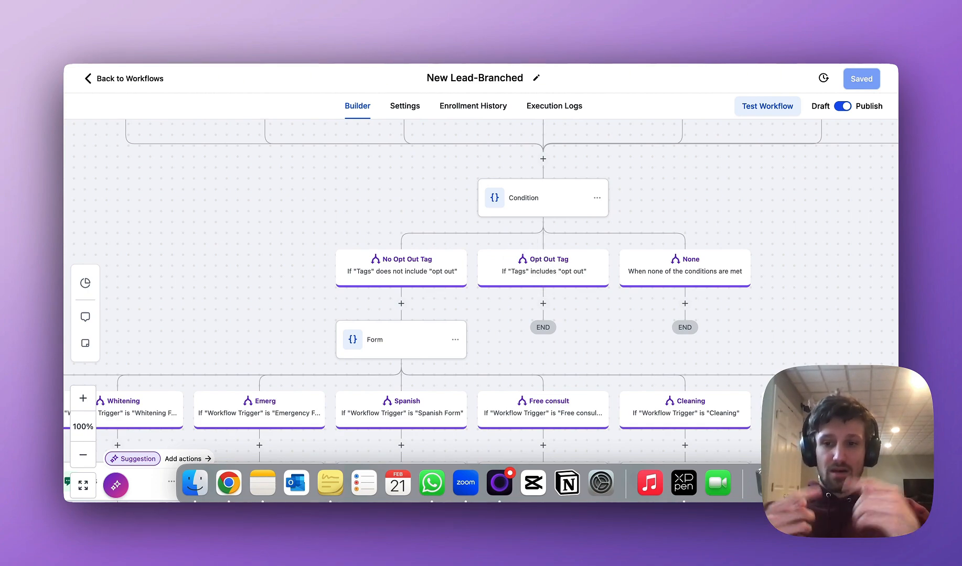
pyautogui.scroll(-3, 295, 259)
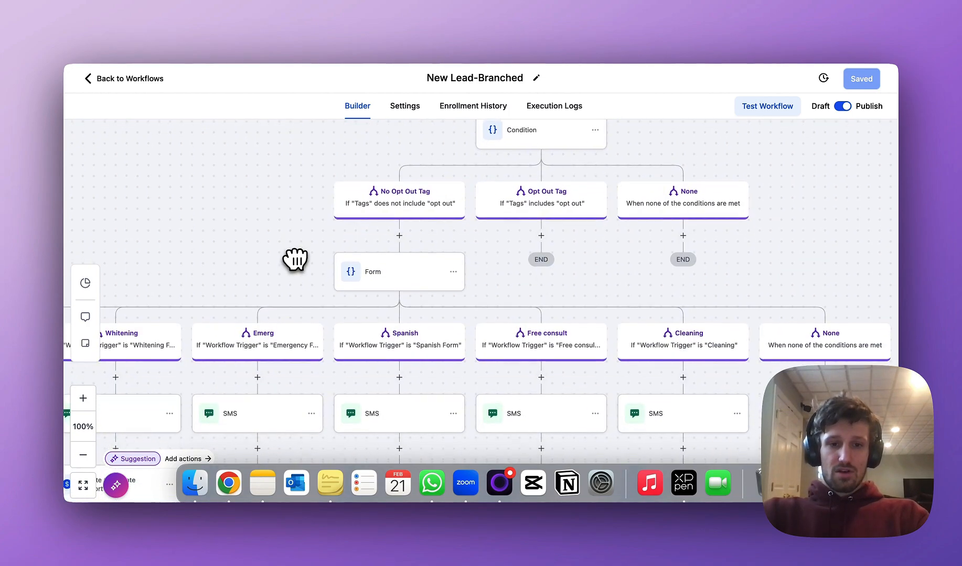
pyautogui.scroll(-3, 282, 253)
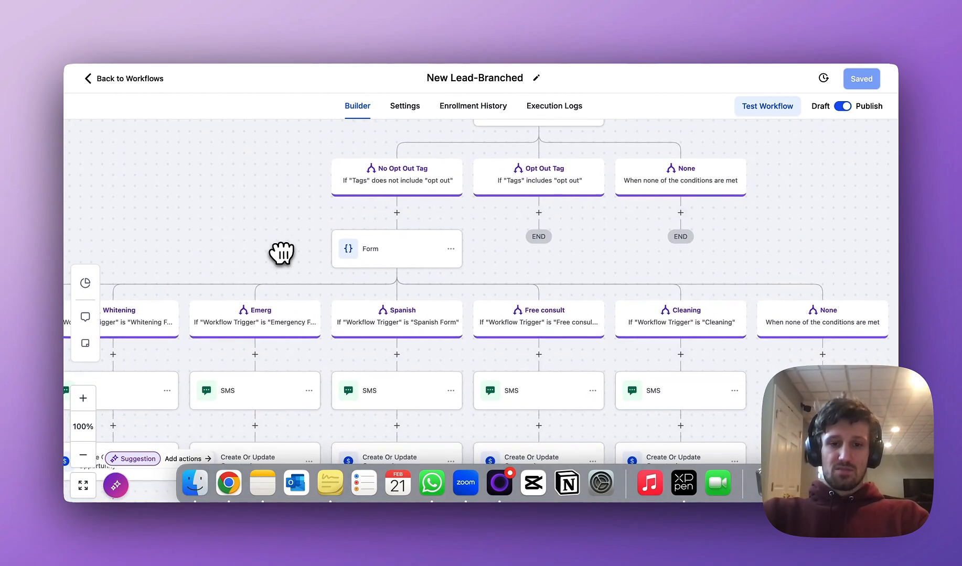
pyautogui.scroll(-3, 281, 252)
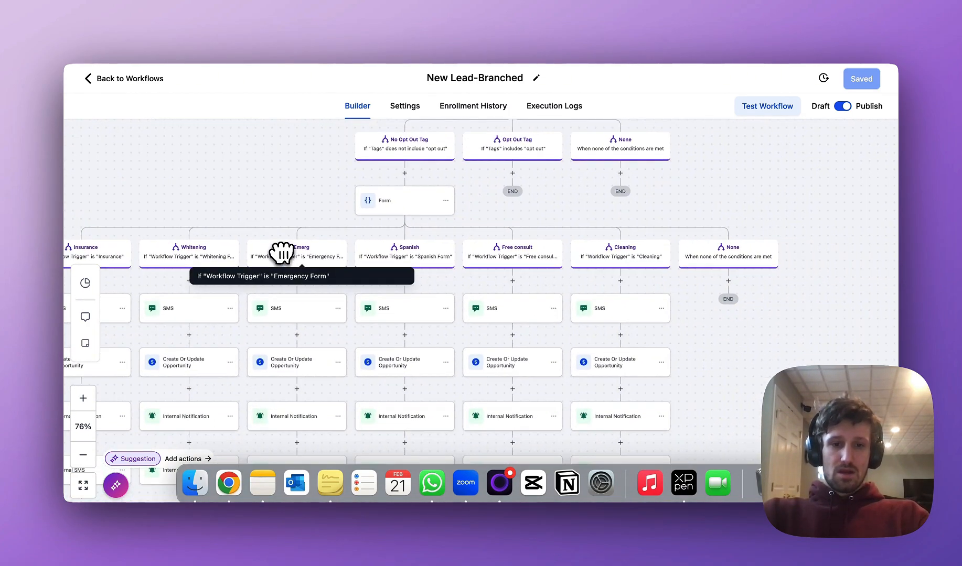
pyautogui.hscroll(-2, 281, 253)
pyautogui.hscroll(-4, 282, 253)
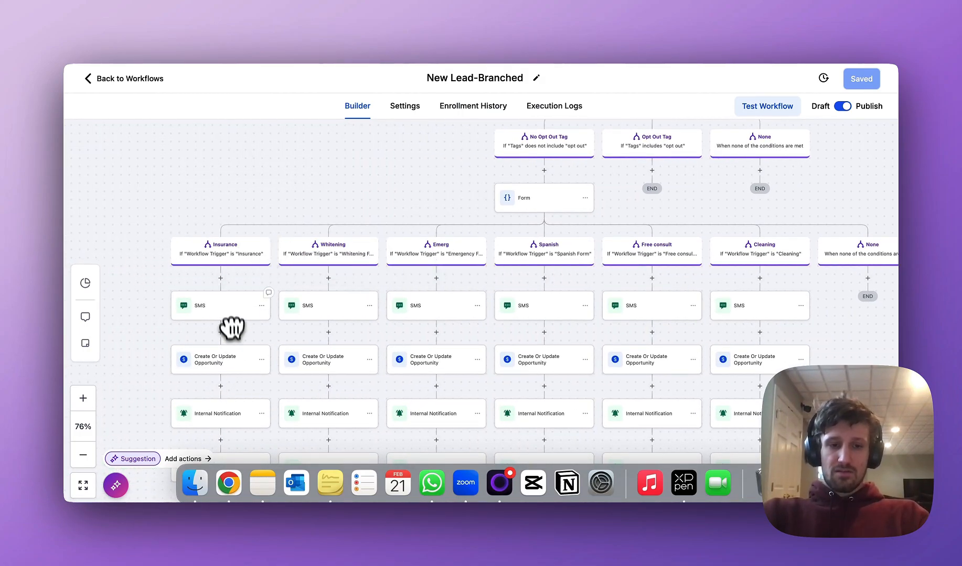
pyautogui.scroll(-2, 231, 326)
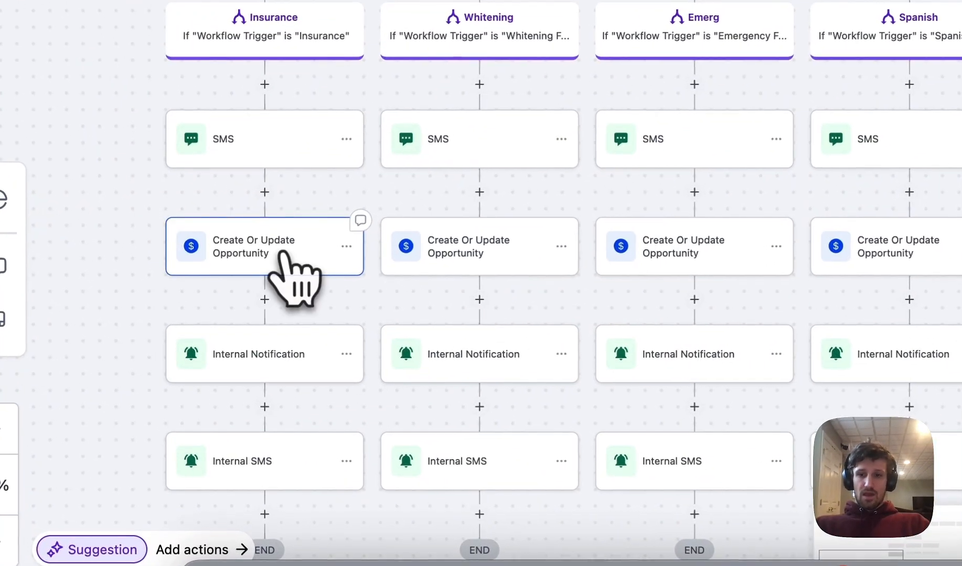
pyautogui.click(233, 313)
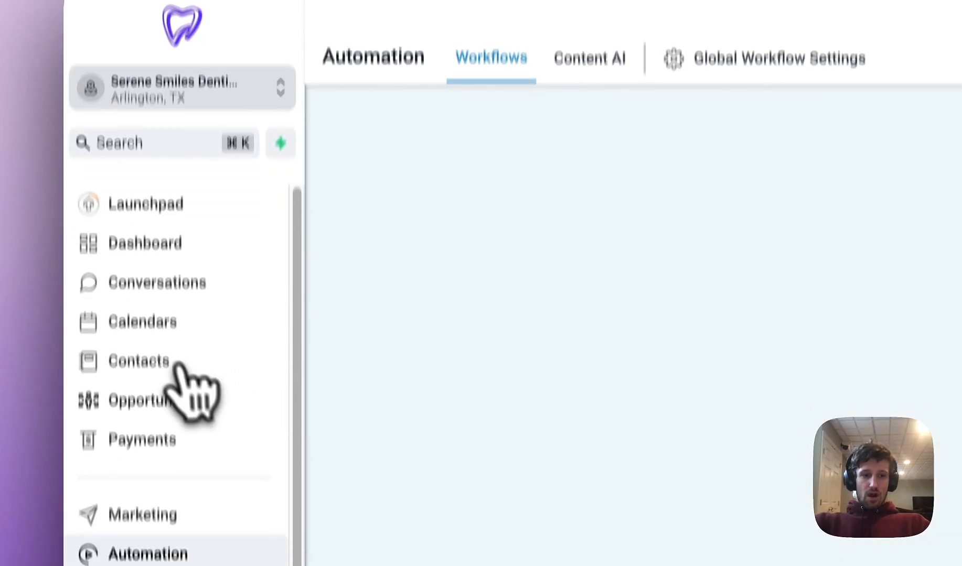
# - Review the stages of the Leads pipeline on the opportunities board
pyautogui.click(179, 390)
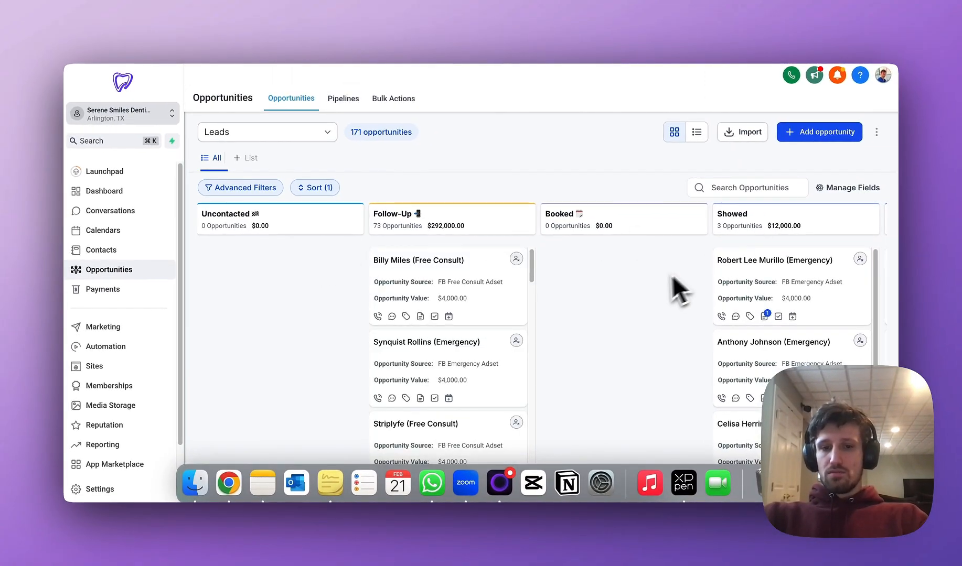
pyautogui.hscroll(3, 634, 277)
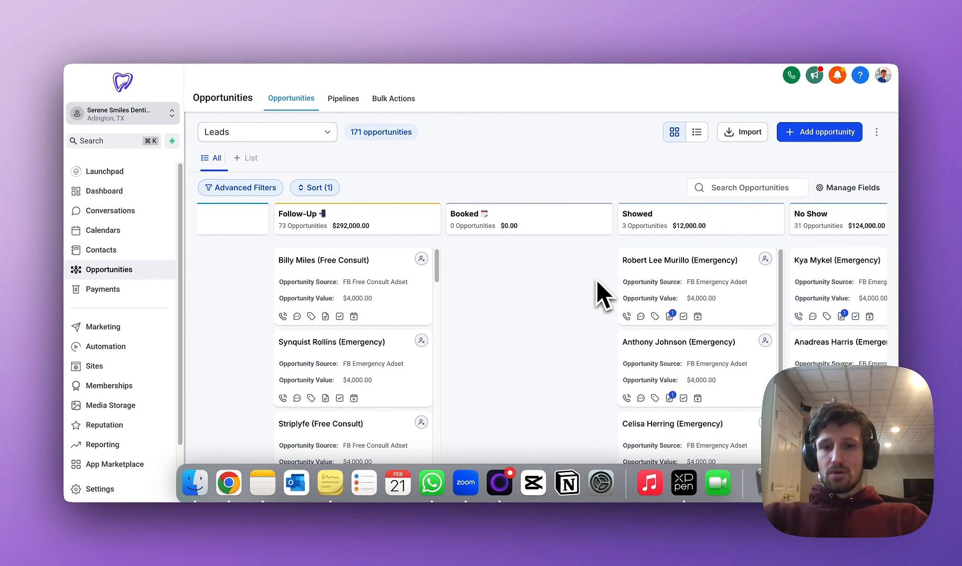
pyautogui.hscroll(-3, 597, 281)
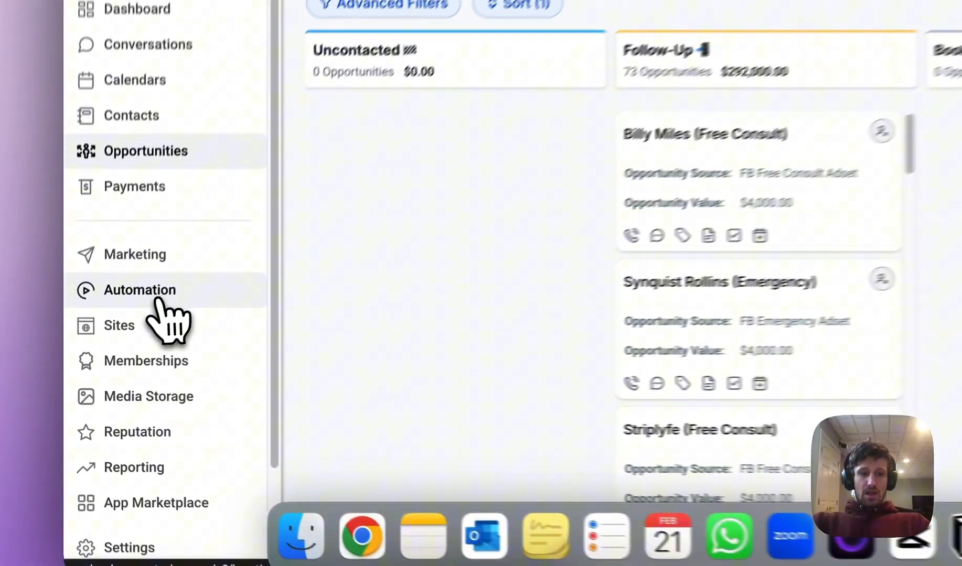
# - Open the draft new workflow in the automation list and rename it FBConversion API
pyautogui.click(113, 348)
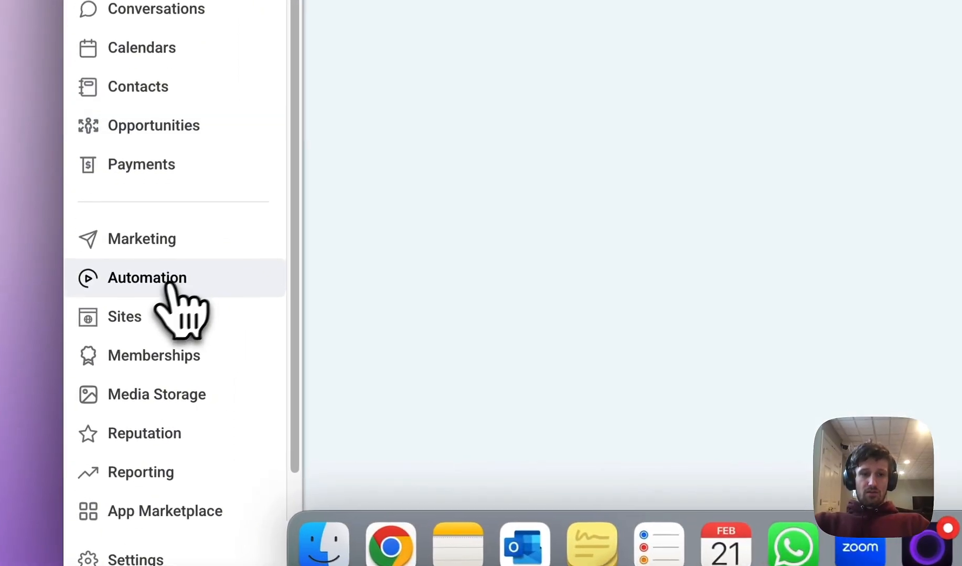
pyautogui.click(433, 399)
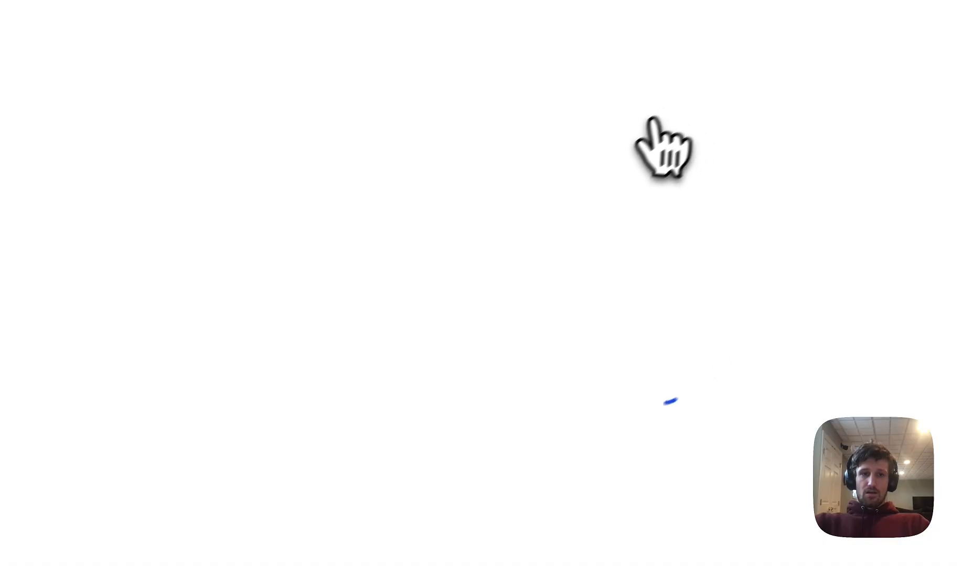
pyautogui.doubleClick(444, 107)
pyautogui.click(443, 105)
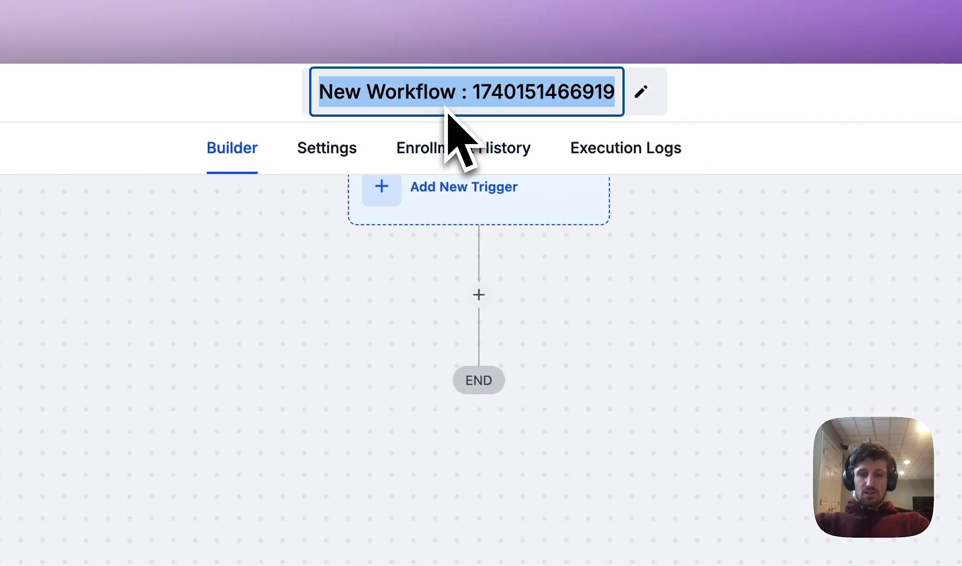
pyautogui.write('FBConversion API')
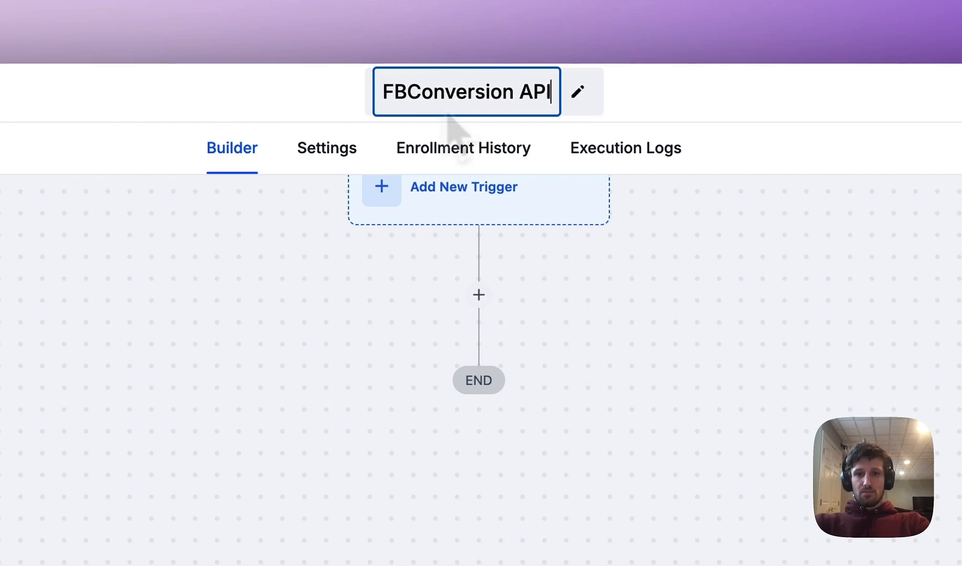
pyautogui.press('Return')
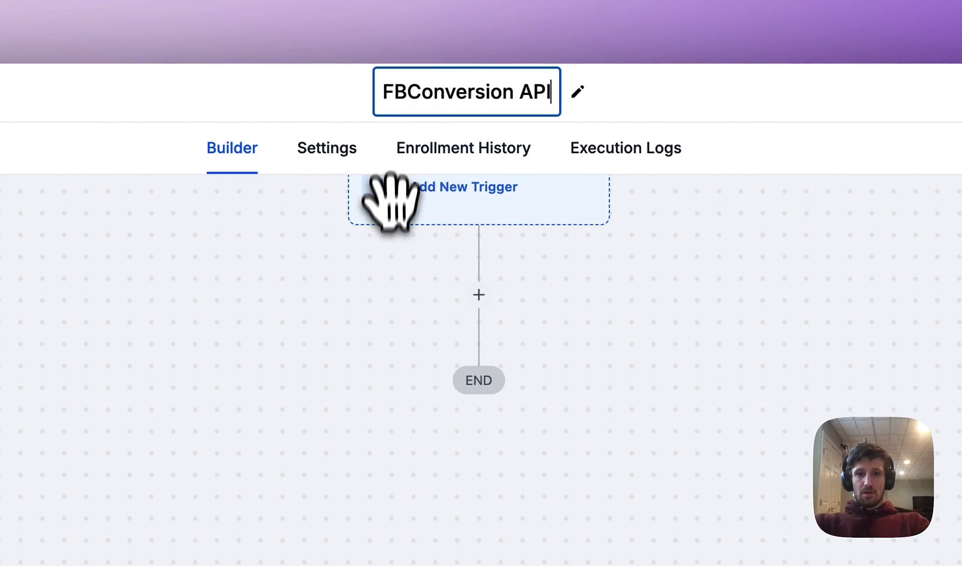
# - Add a Pipeline Stage Changed trigger to the workflow and name it New Lead
pyautogui.click(420, 213)
pyautogui.write('pip')
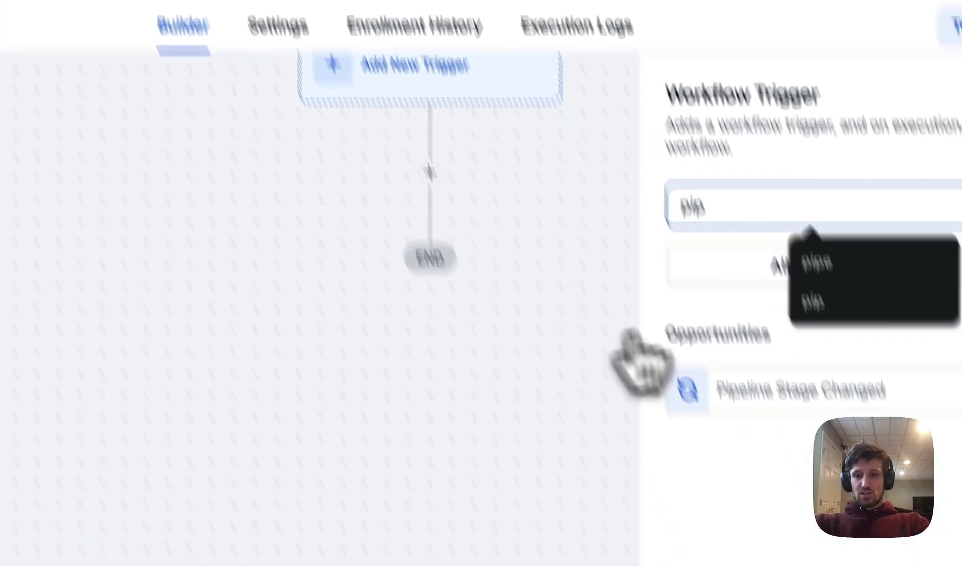
pyautogui.click(776, 511)
pyautogui.tripleClick(471, 189)
pyautogui.write('New Lead')
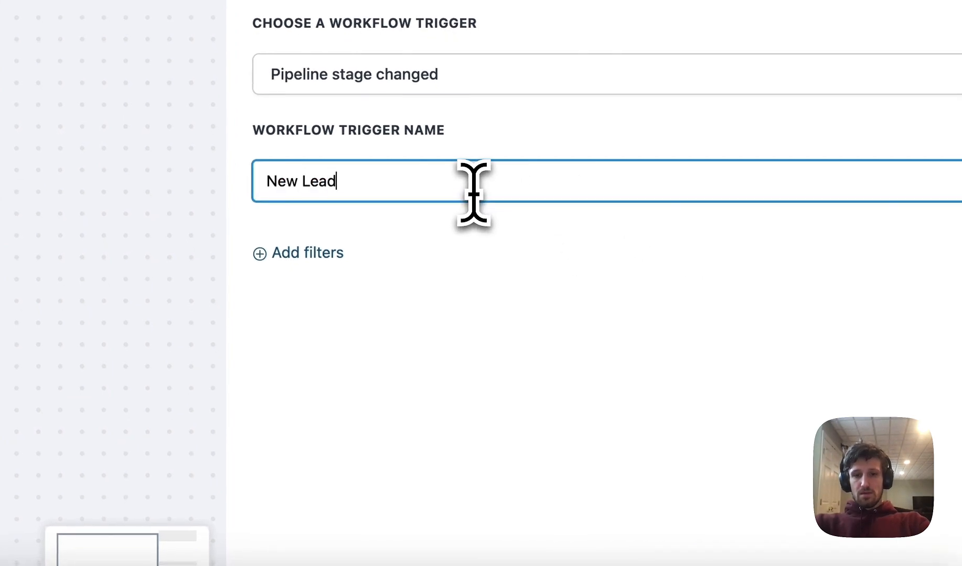
# - Add an In pipeline filter to the New Lead trigger and set it to Leads
pyautogui.click(339, 254)
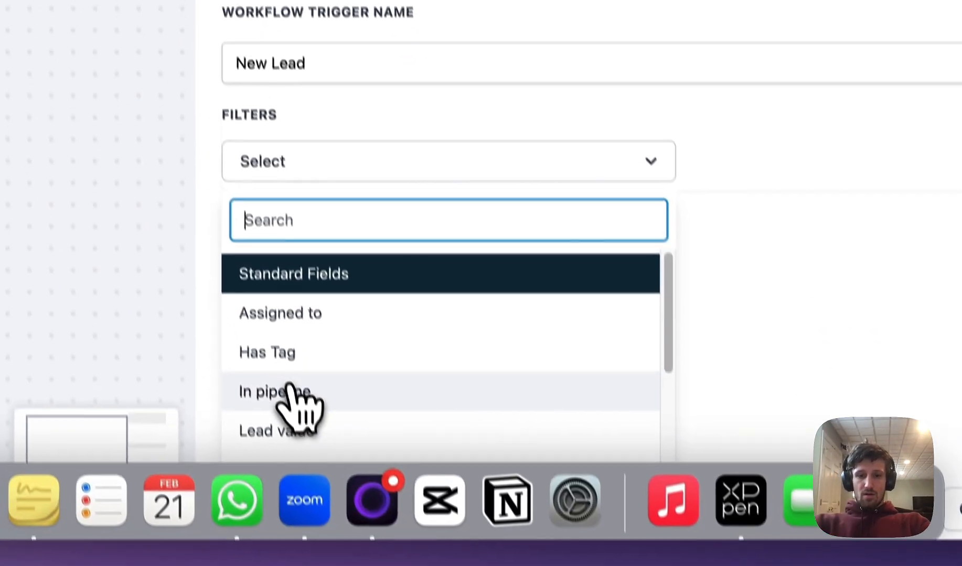
pyautogui.click(297, 391)
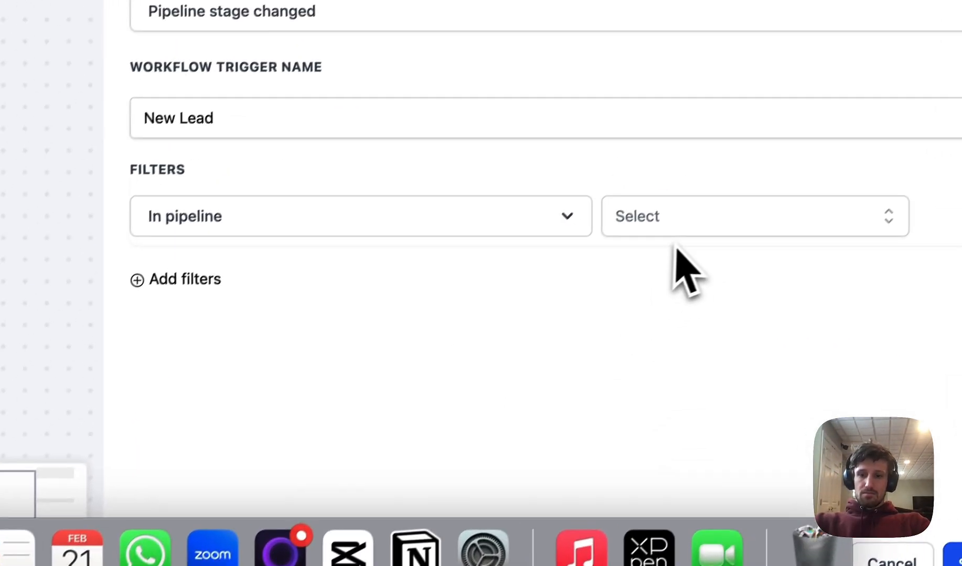
pyautogui.click(674, 230)
pyautogui.click(637, 317)
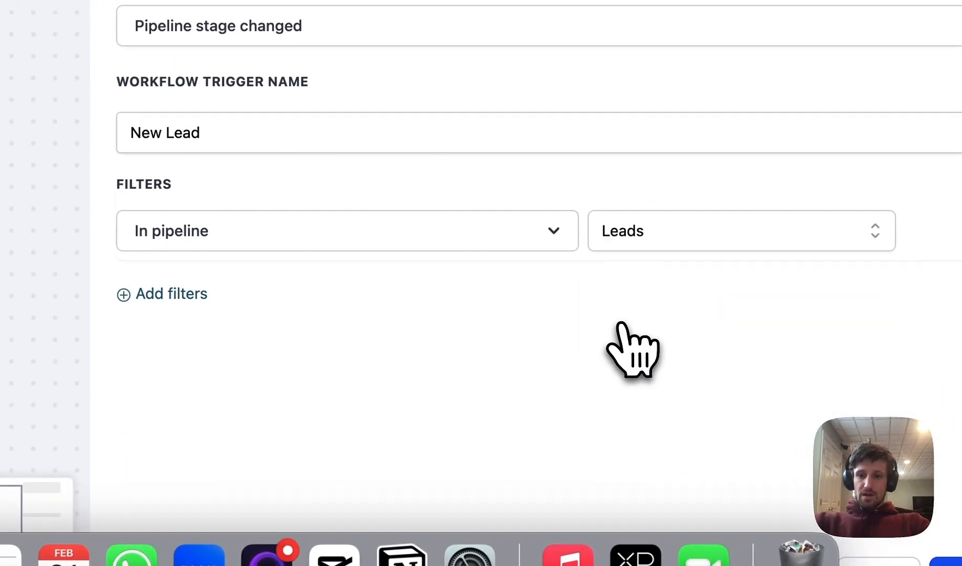
# - Add a Pipeline stage filter to the New Lead trigger, set it to Uncontacted, and save the trigger
pyautogui.click(207, 282)
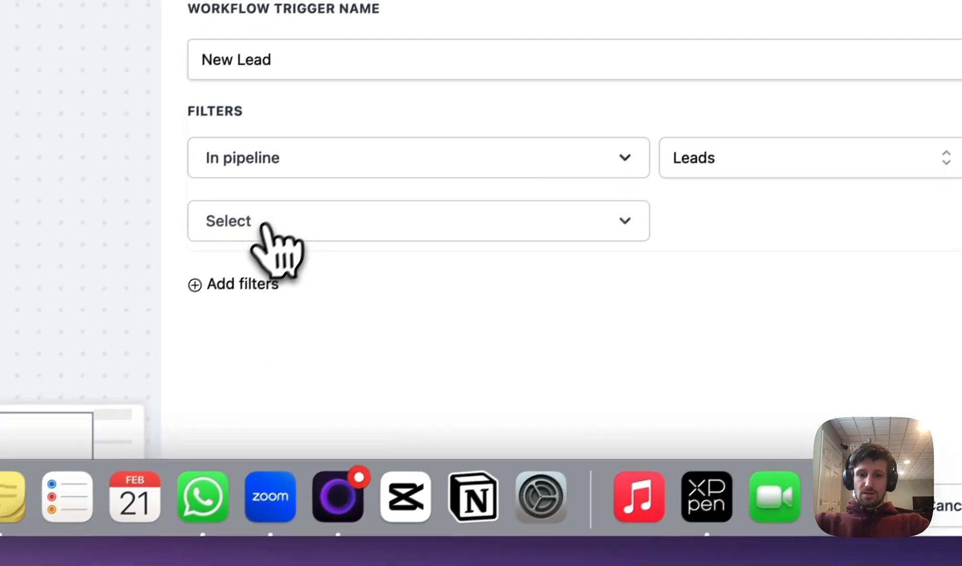
pyautogui.click(264, 223)
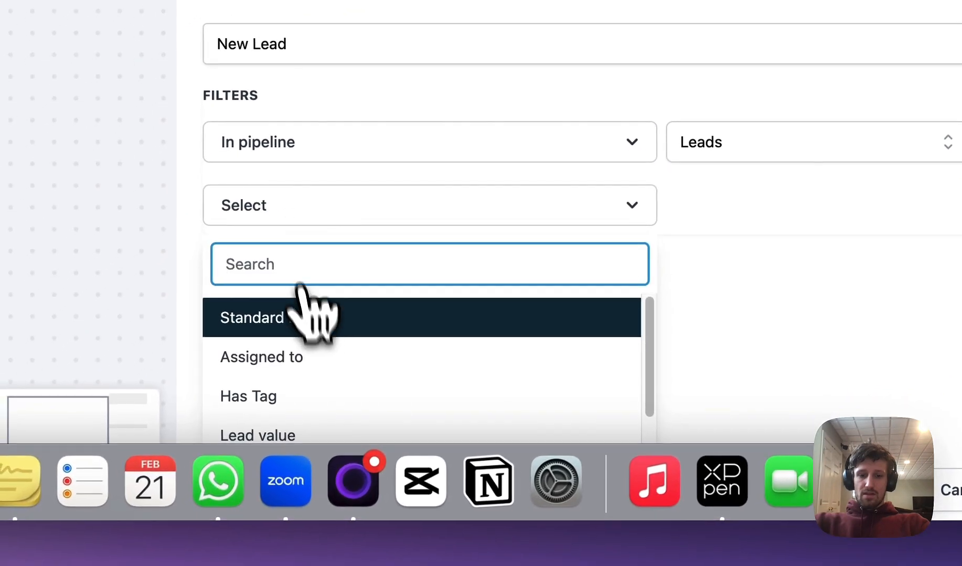
pyautogui.scroll(-5, 294, 404)
pyautogui.click(294, 330)
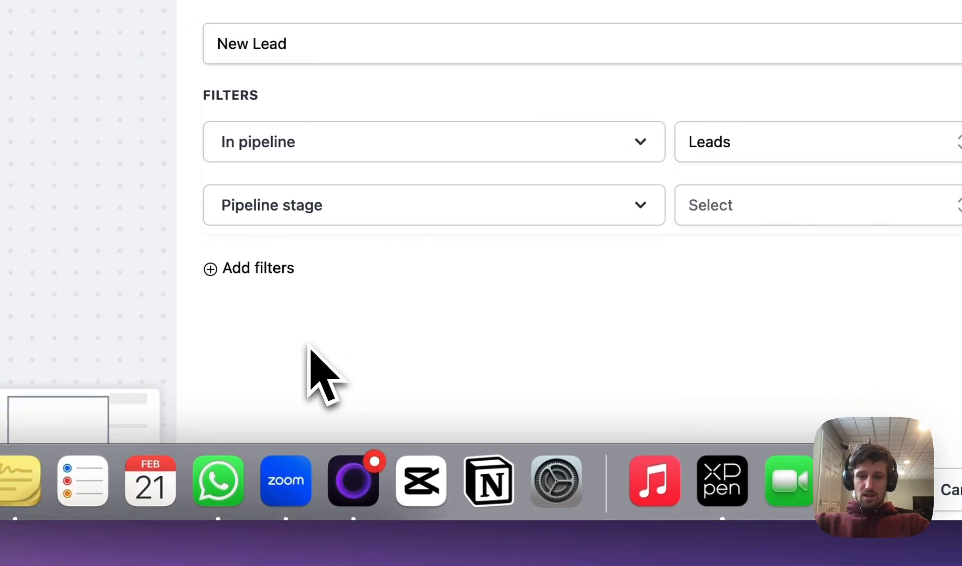
pyautogui.click(736, 210)
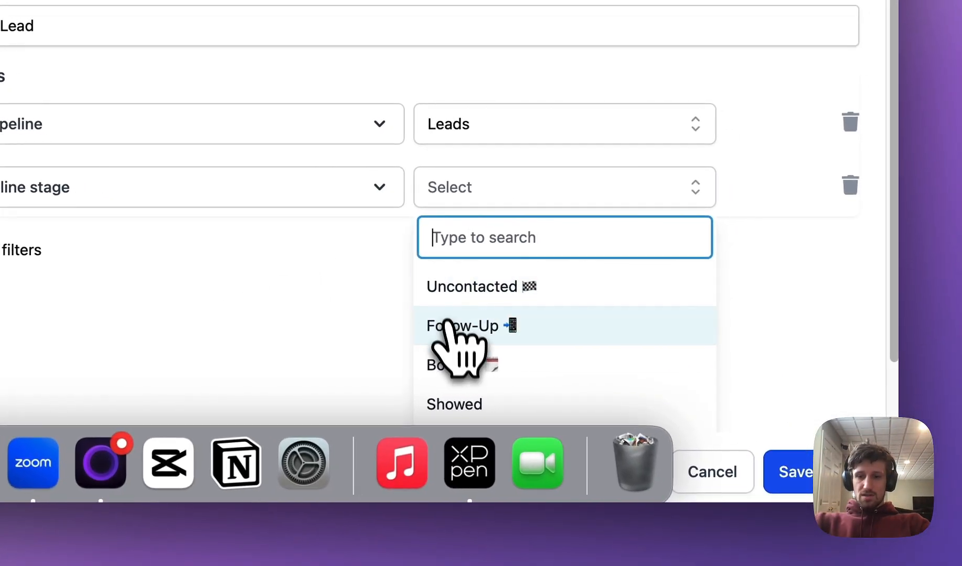
pyautogui.click(475, 288)
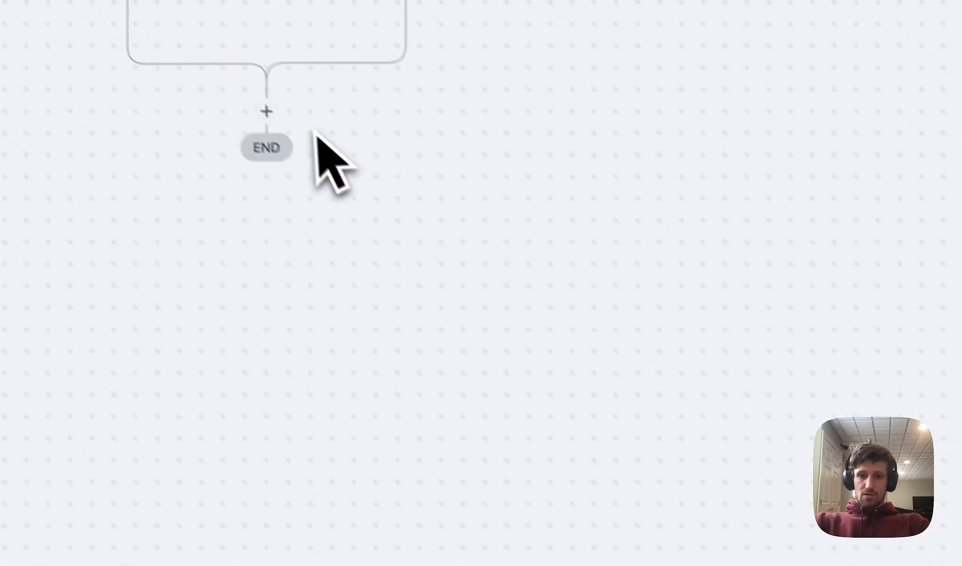
# - Add a Facebook Conversion API action below the triggers and set its event type to Lead Event
pyautogui.click(266, 111)
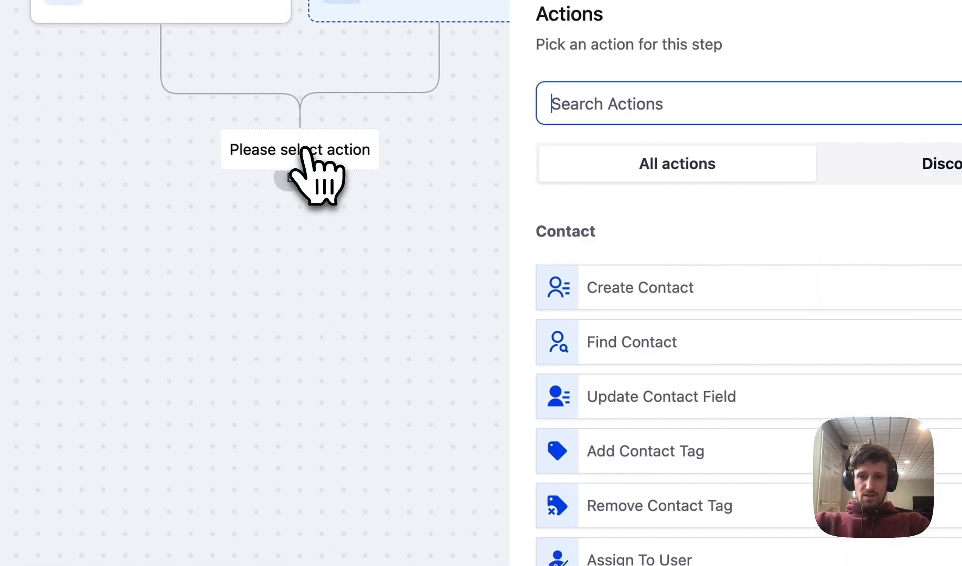
pyautogui.write('fb')
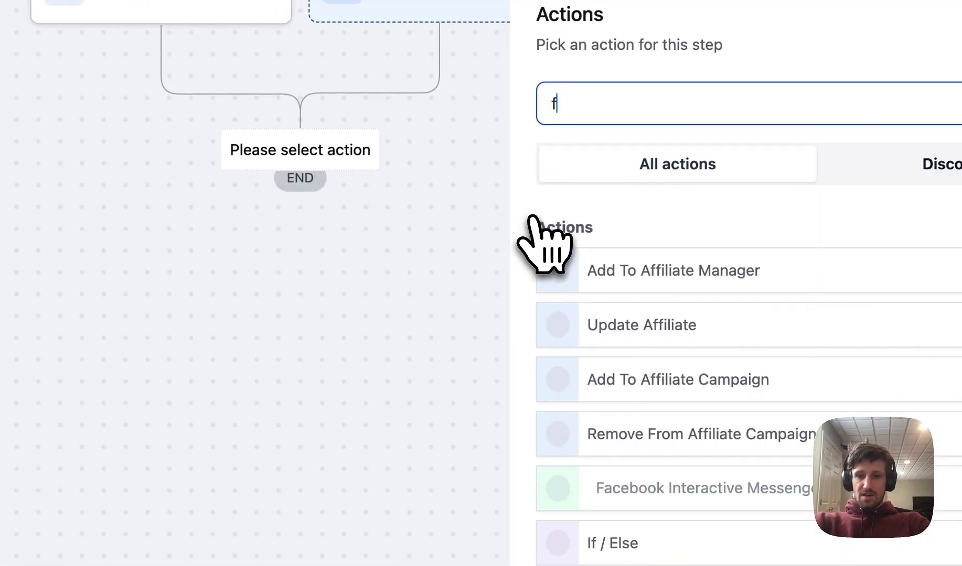
pyautogui.click(636, 434)
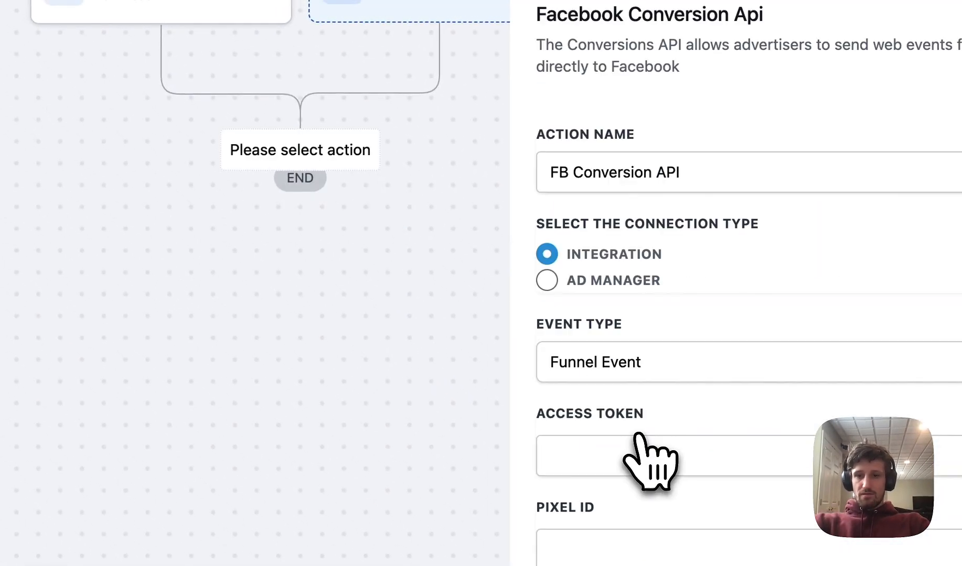
pyautogui.scroll(-1, 627, 409)
pyautogui.click(618, 364)
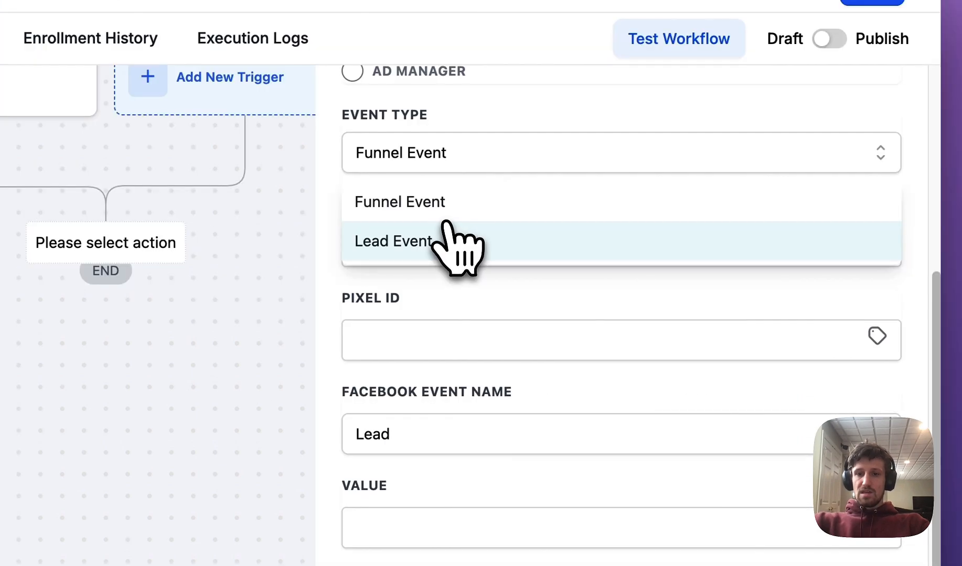
pyautogui.click(448, 233)
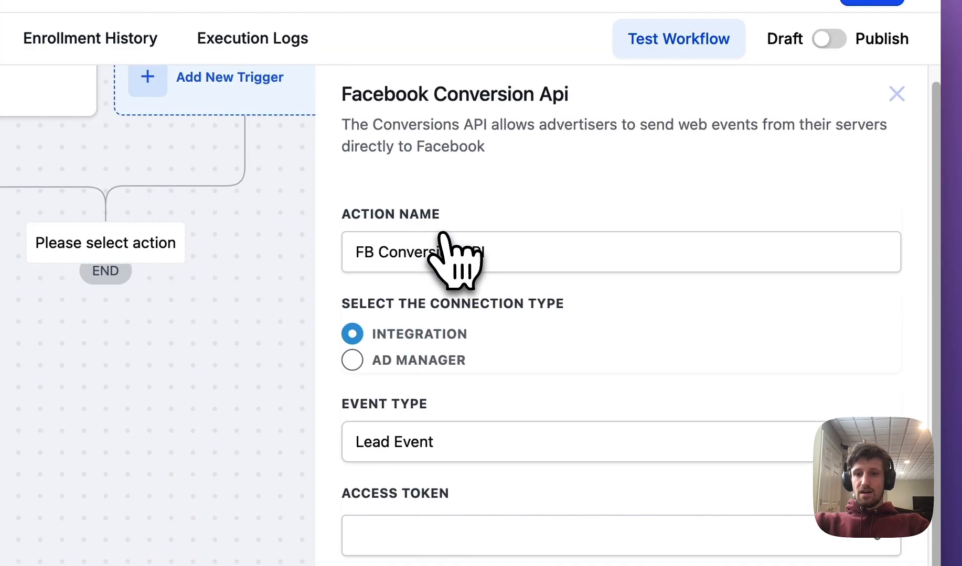
# - Copy the Serene Pixel dataset ID from its Meta Events Manager settings and paste it as the action's pixel ID
pyautogui.click(398, 535)
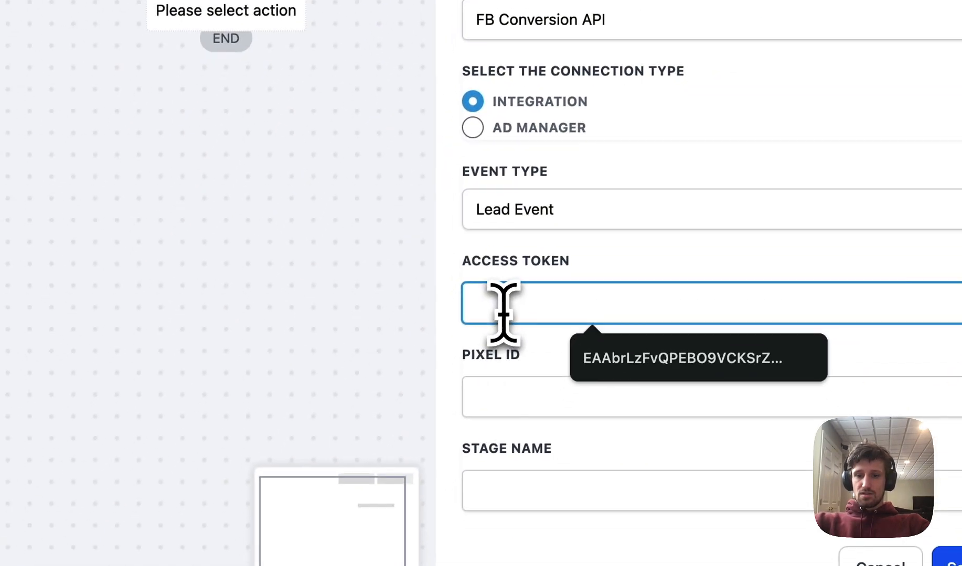
pyautogui.click(568, 273)
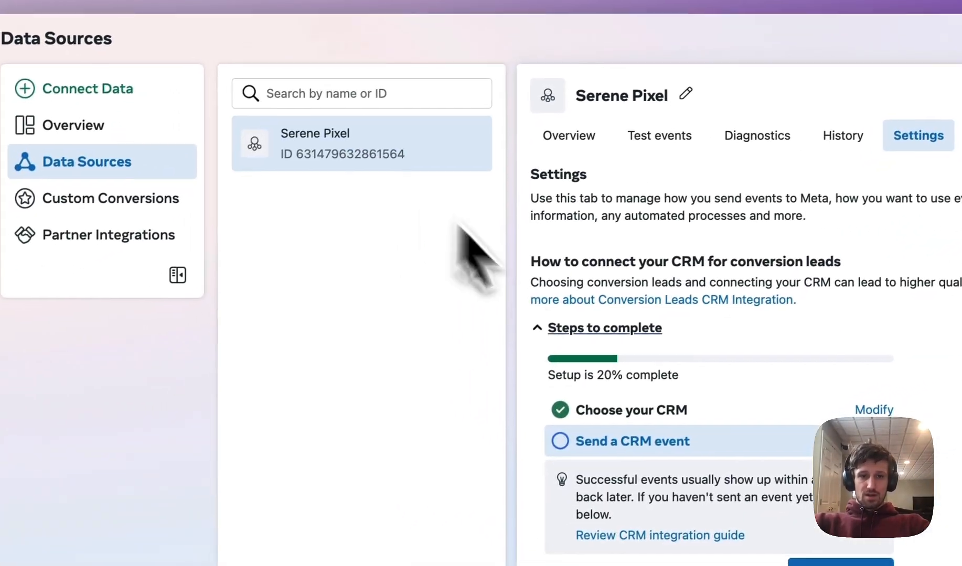
pyautogui.scroll(-6, 706, 551)
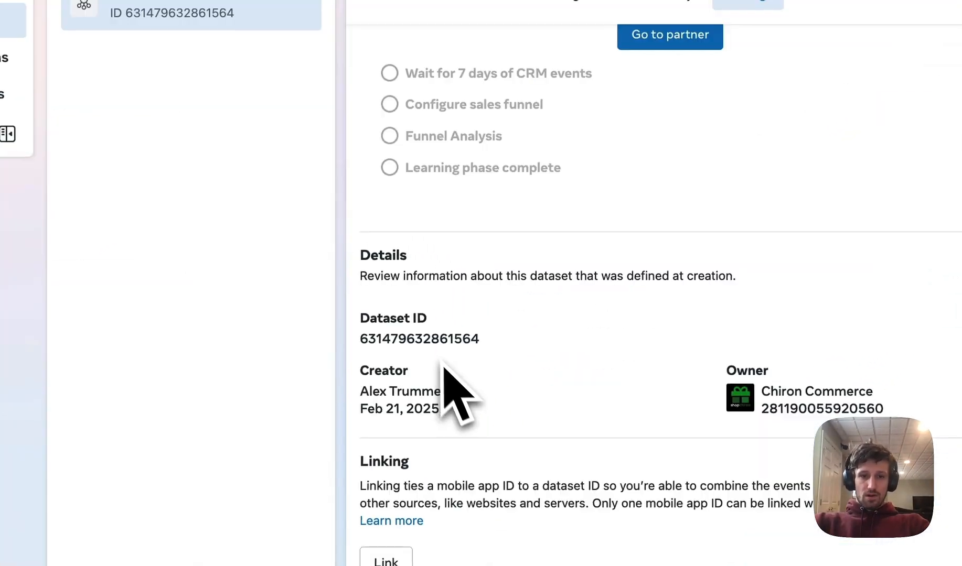
pyautogui.click(435, 341)
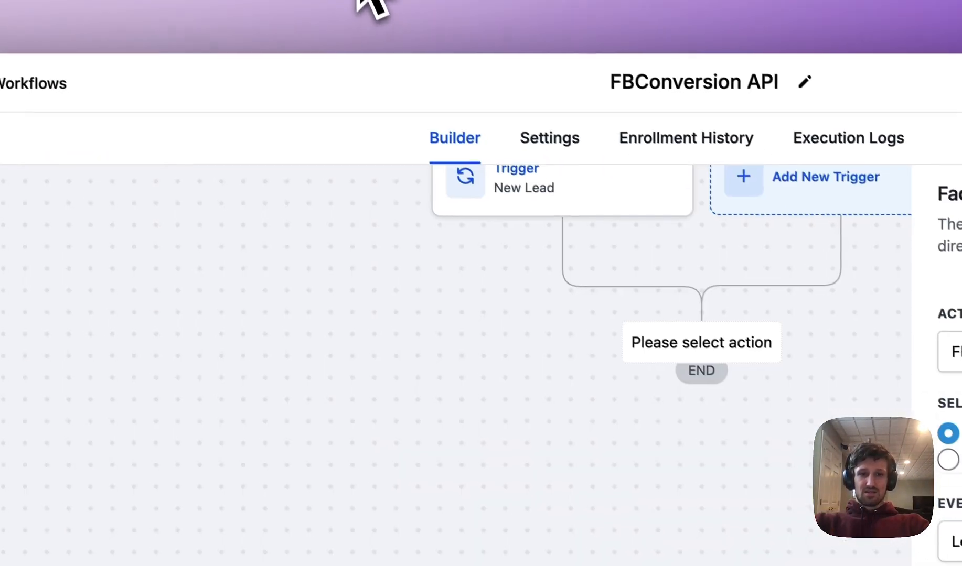
pyautogui.click(626, 430)
pyautogui.press('super+v')
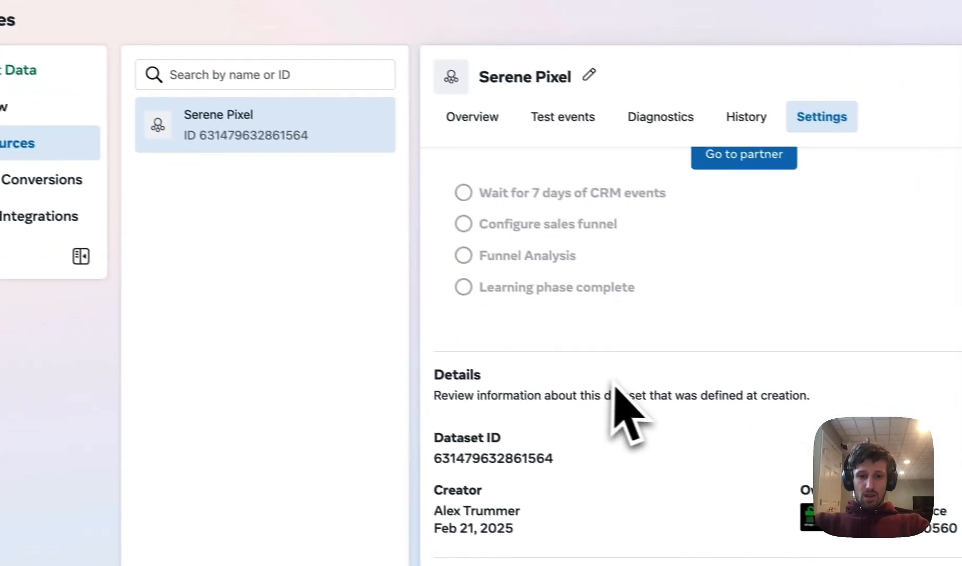
# - Generate a Conversions API access token in the Serene Pixel settings and paste it into the workflow action's access token field
pyautogui.scroll(-15, 616, 388)
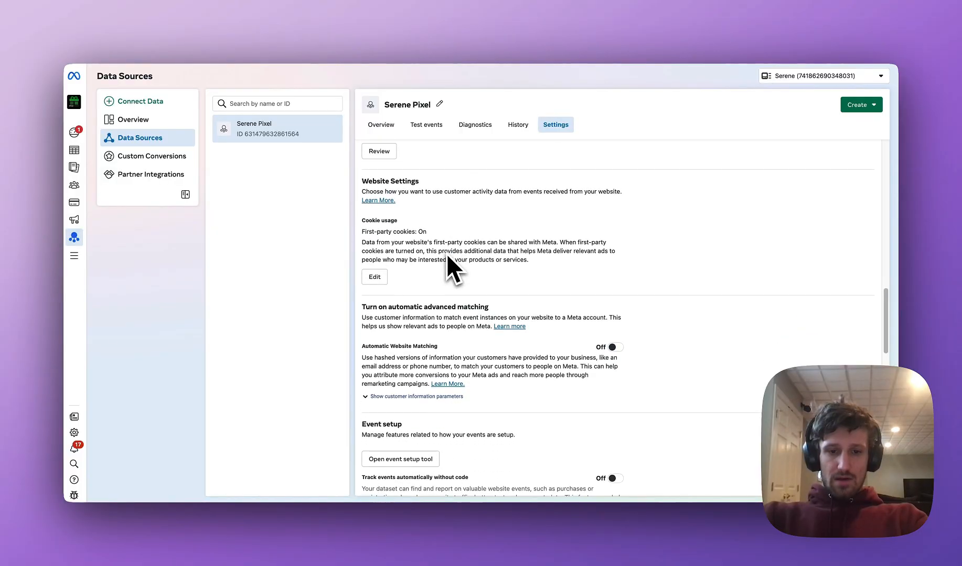
pyautogui.scroll(-4, 446, 256)
pyautogui.scroll(-2, 444, 258)
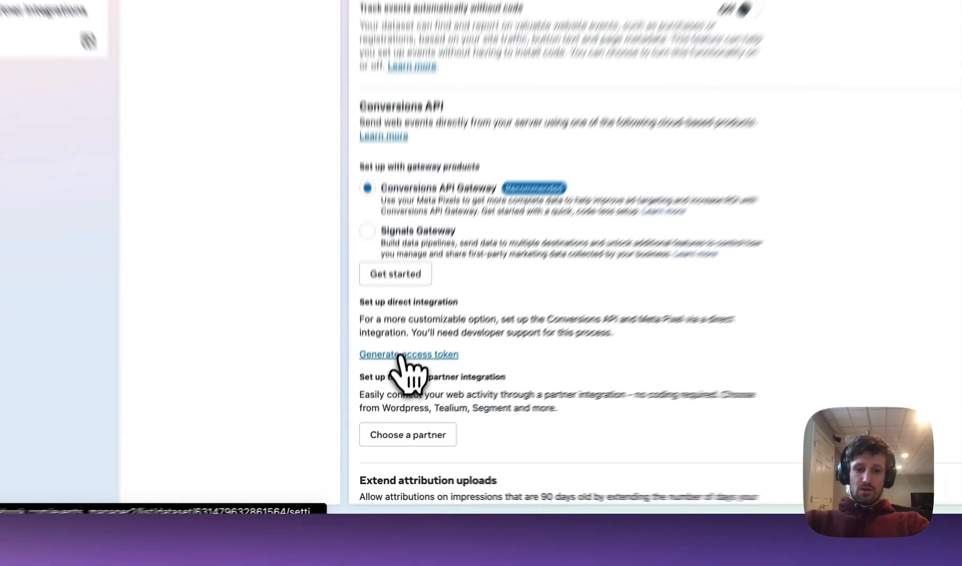
pyautogui.click(401, 356)
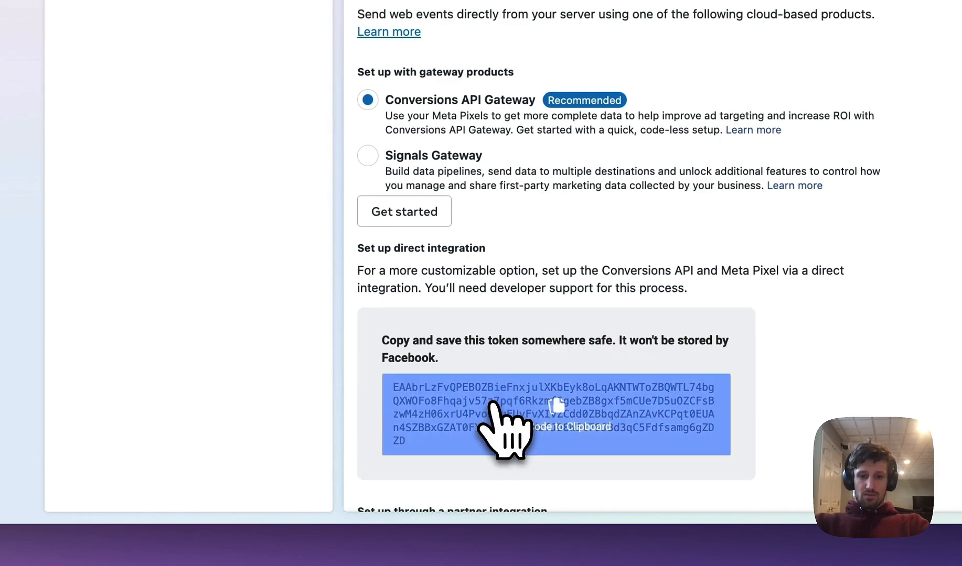
pyautogui.click(492, 406)
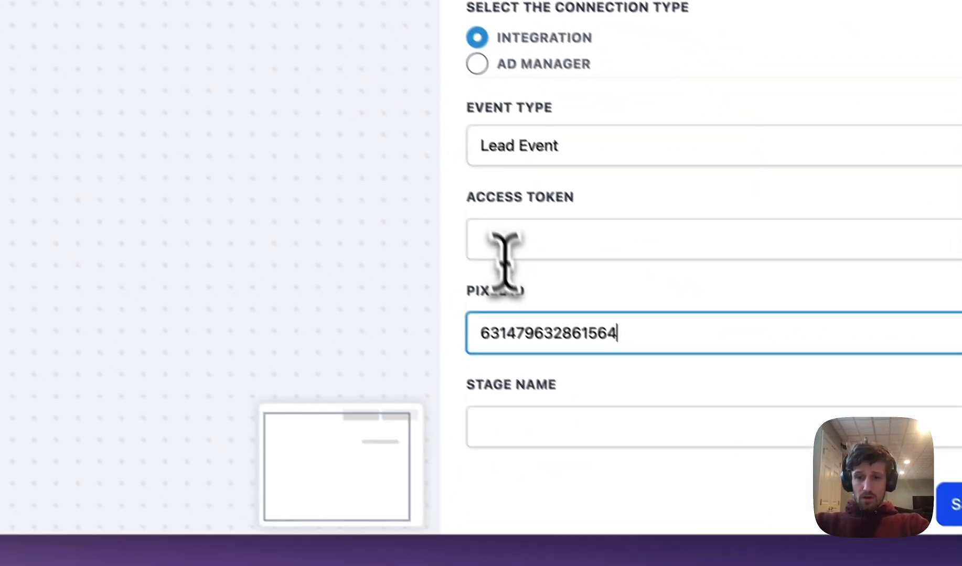
pyautogui.click(503, 243)
pyautogui.press('super+v')
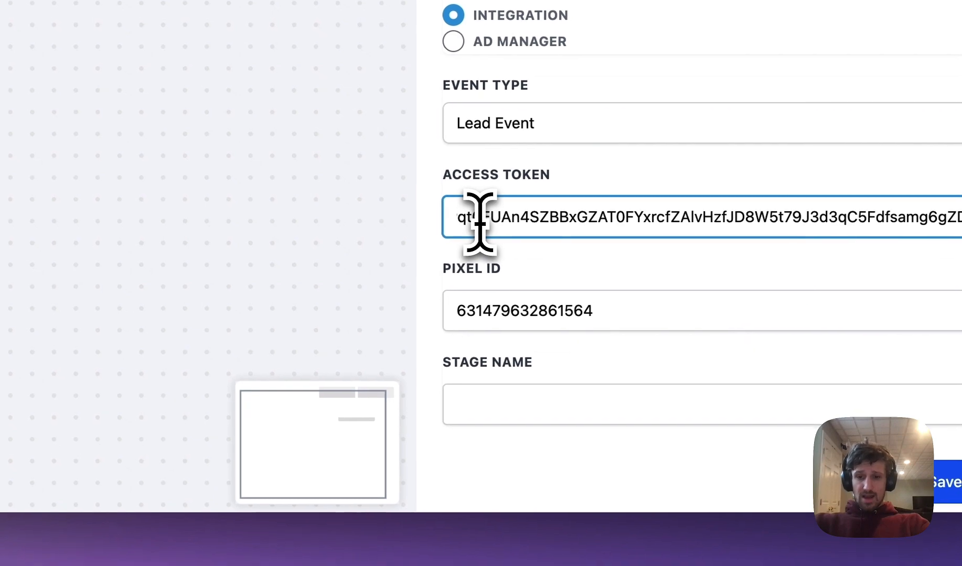
# - Set the Facebook Conversion API action's stage name to Lead and save the action
pyautogui.click(514, 390)
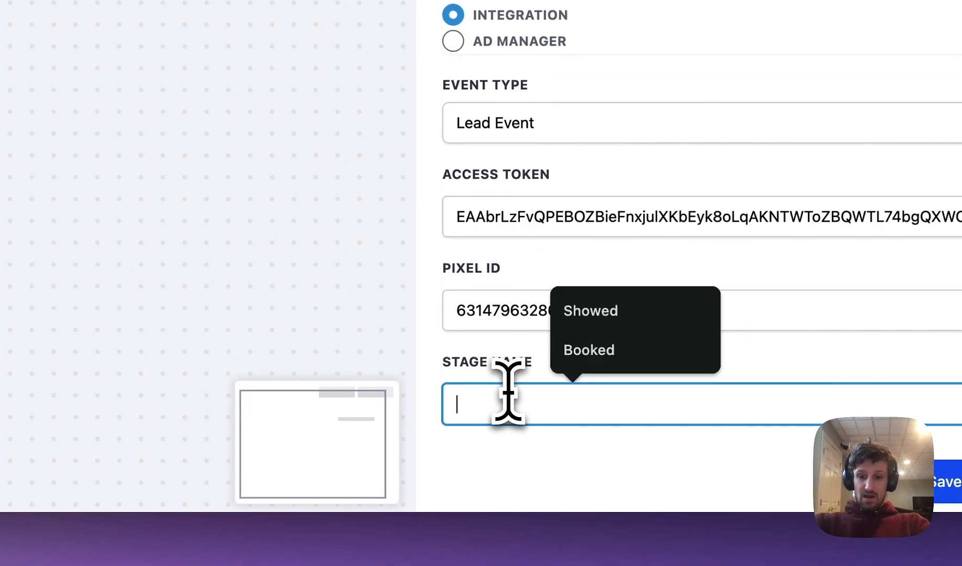
pyautogui.write('Lead')
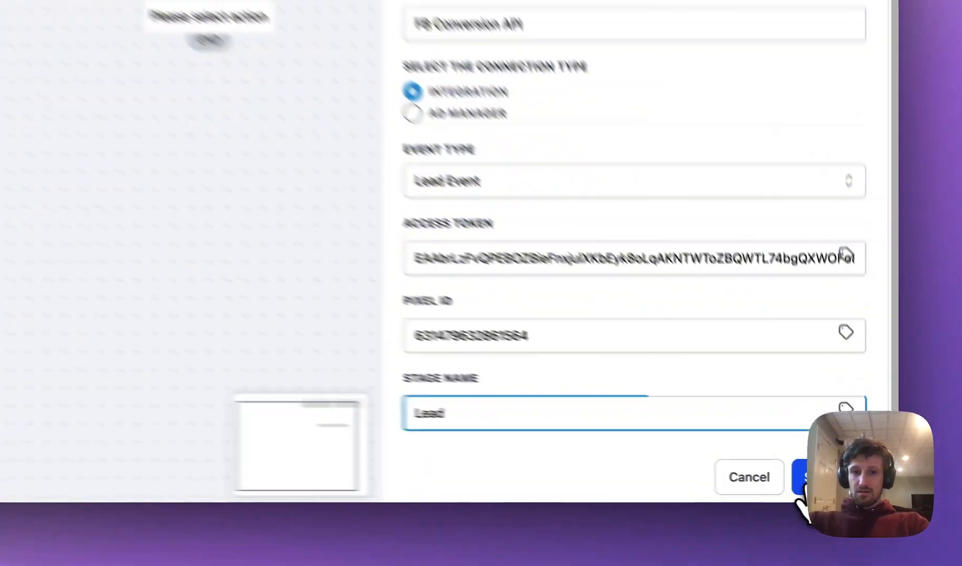
pyautogui.click(842, 490)
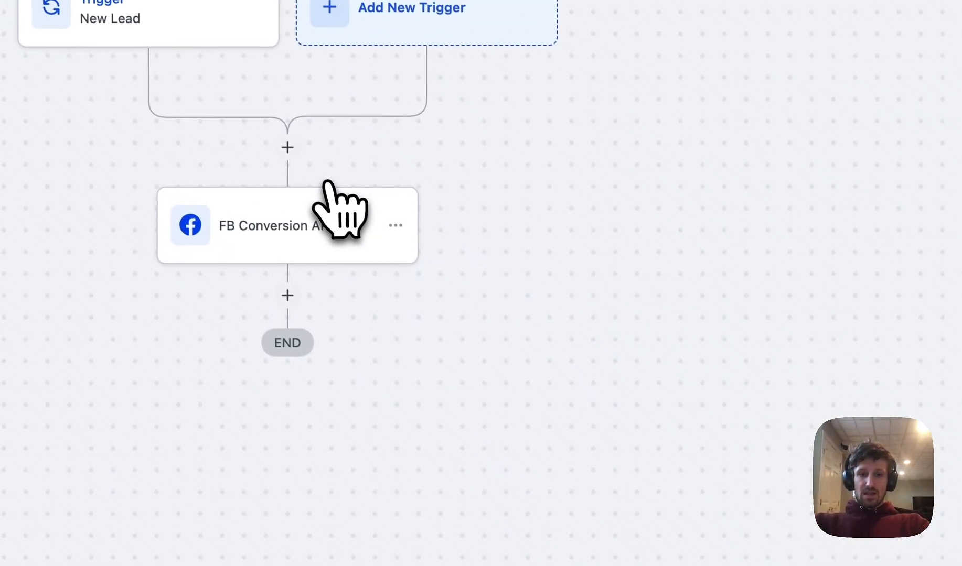
# - Add a second Pipeline Stage Changed trigger to the workflow and name it Booked Appt
pyautogui.click(398, 127)
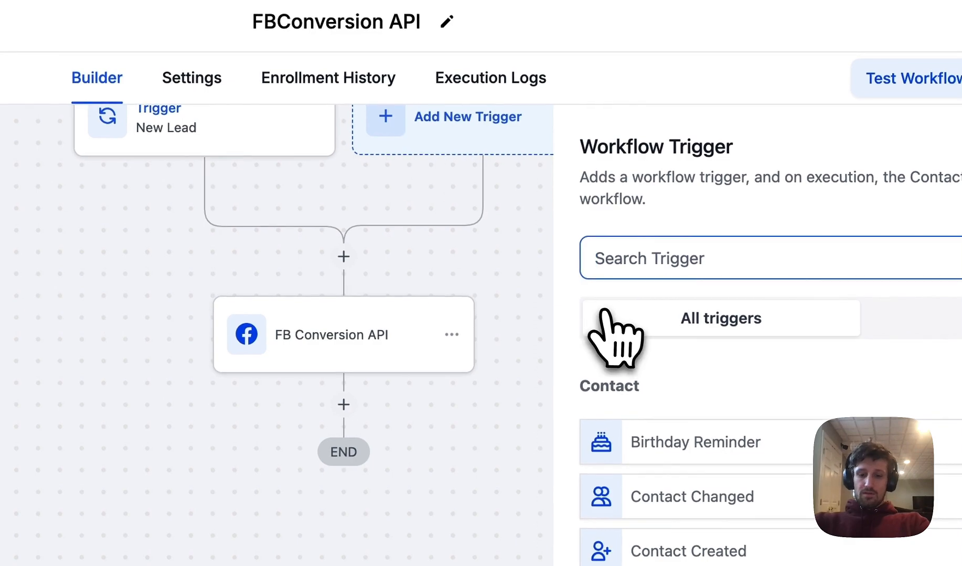
pyautogui.write('pipe')
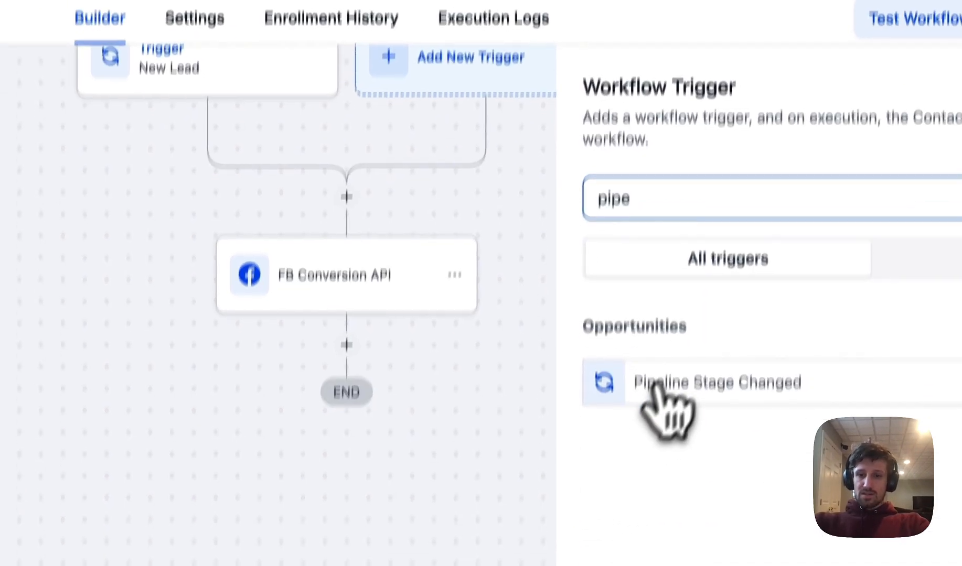
pyautogui.click(650, 442)
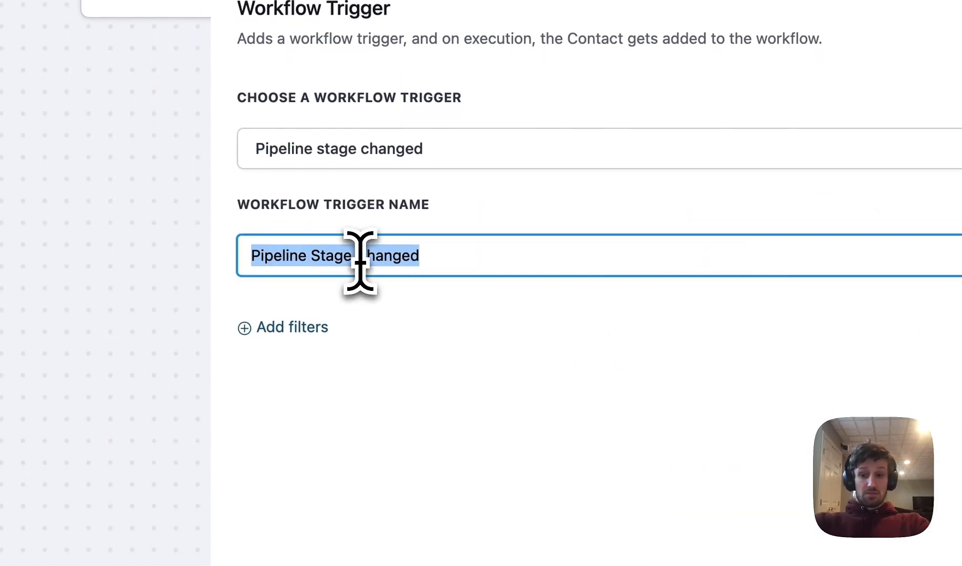
pyautogui.write('Booked Appt')
# - Add an In pipeline filter to the Booked Appt trigger and set it to Leads
pyautogui.click(292, 327)
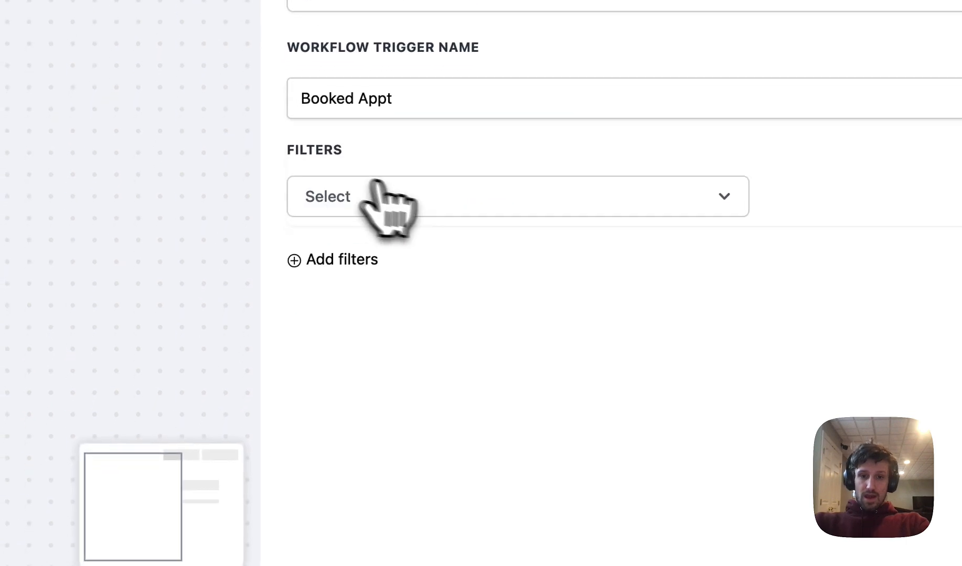
pyautogui.click(388, 191)
pyautogui.click(377, 422)
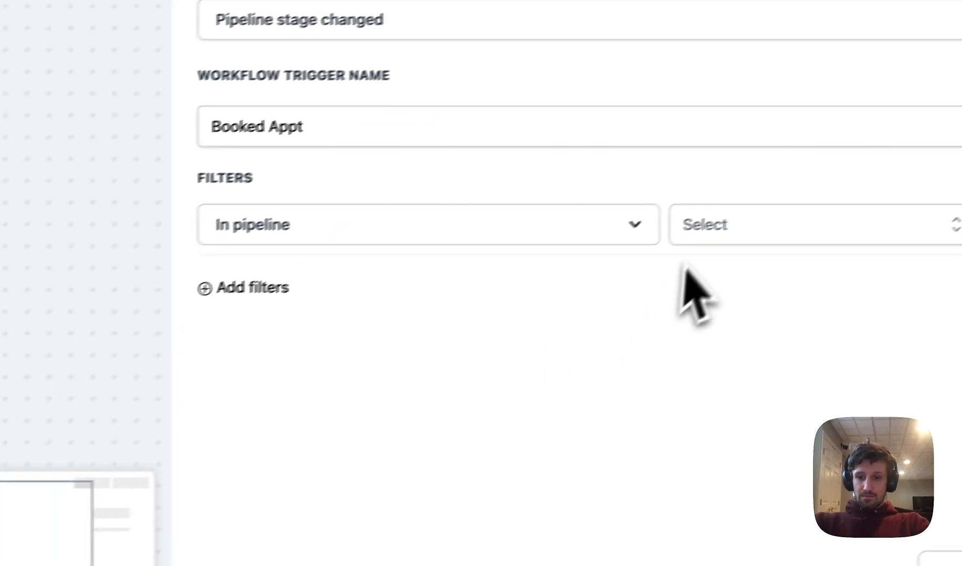
pyautogui.click(810, 192)
pyautogui.click(790, 290)
# - Add a Pipeline stage filter to the Booked Appt trigger, set it to Booked, and save the trigger
pyautogui.click(270, 244)
pyautogui.click(278, 249)
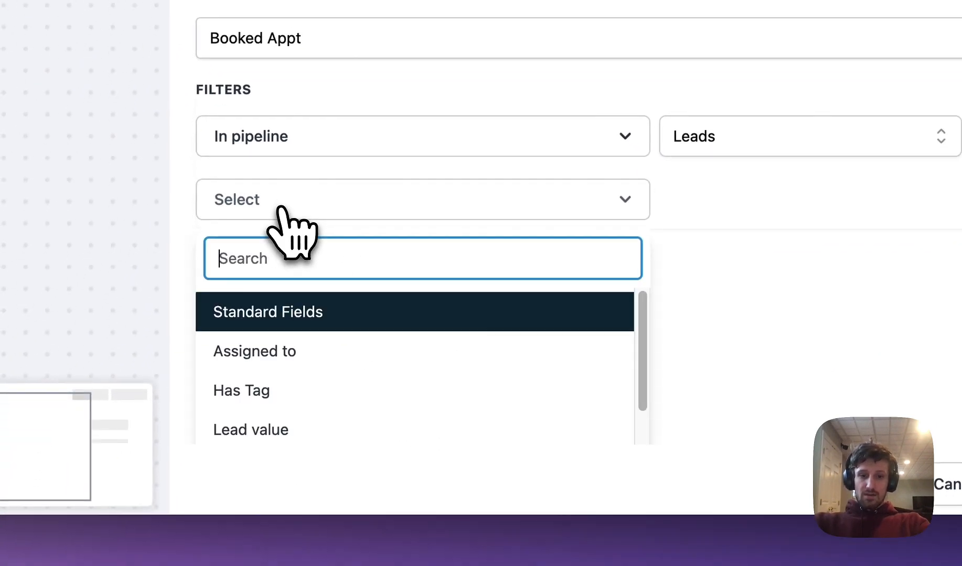
pyautogui.scroll(-2, 276, 440)
pyautogui.scroll(-1, 286, 375)
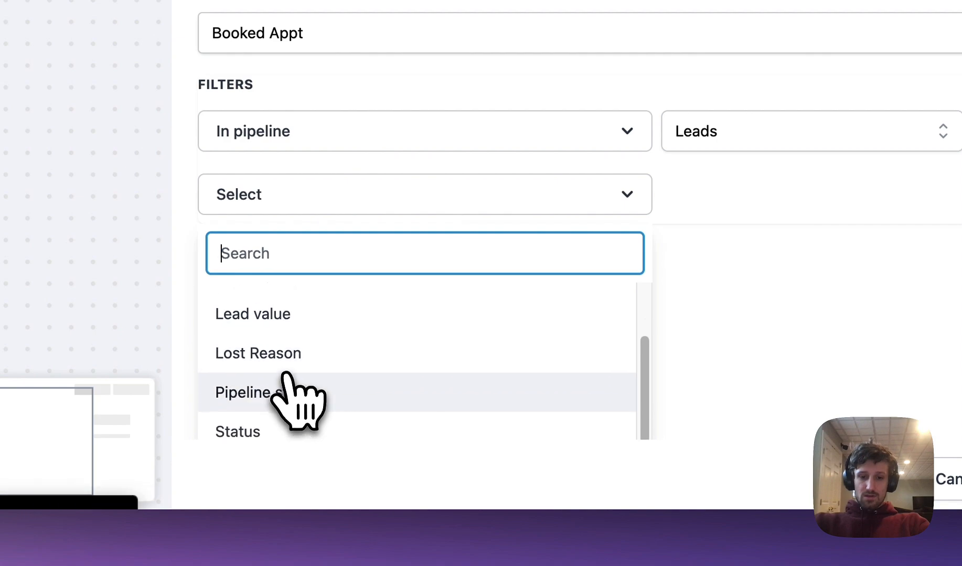
pyautogui.click(294, 394)
pyautogui.click(726, 205)
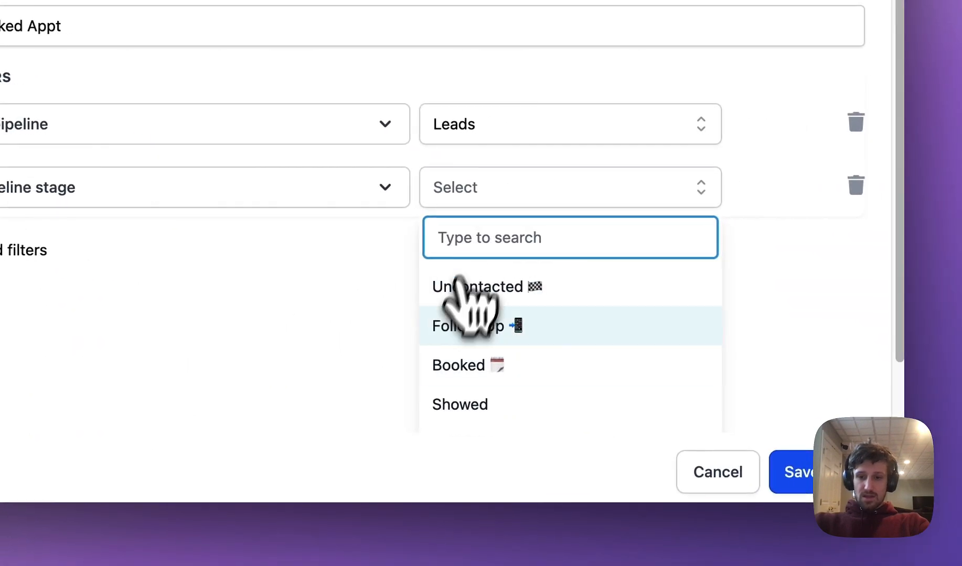
pyautogui.click(442, 365)
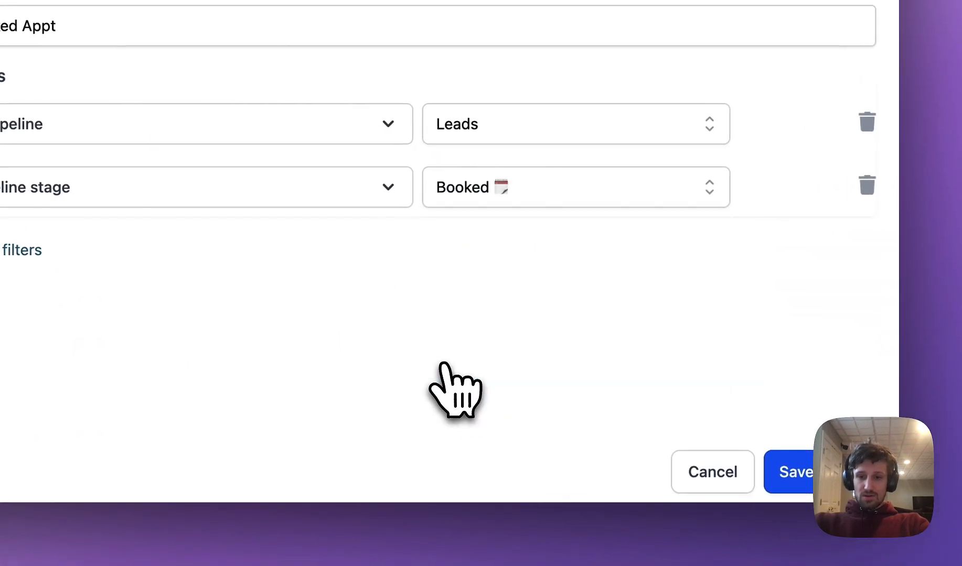
pyautogui.click(788, 485)
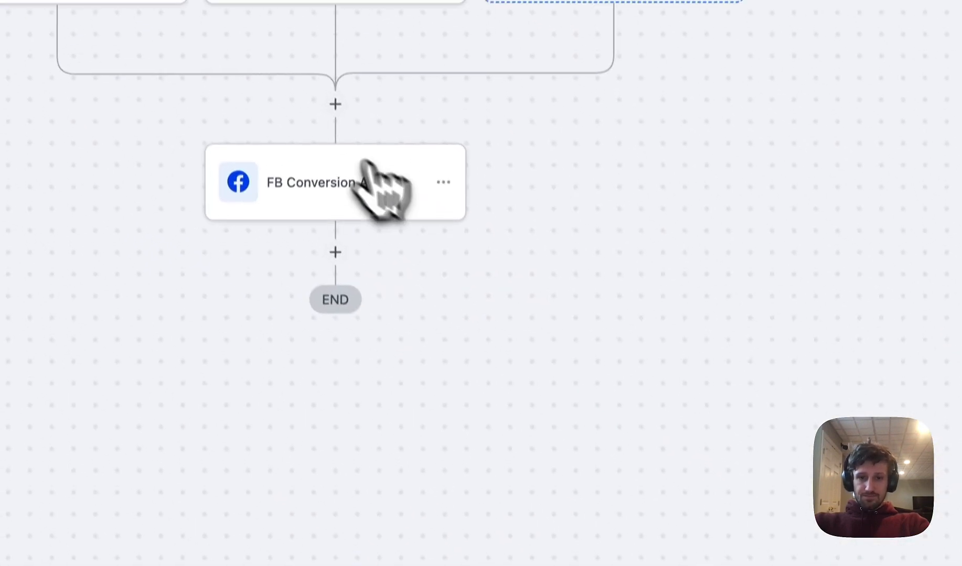
# - Insert an If / Else action between the triggers and the FB Conversion API action
pyautogui.click(323, 137)
pyautogui.write('if e')
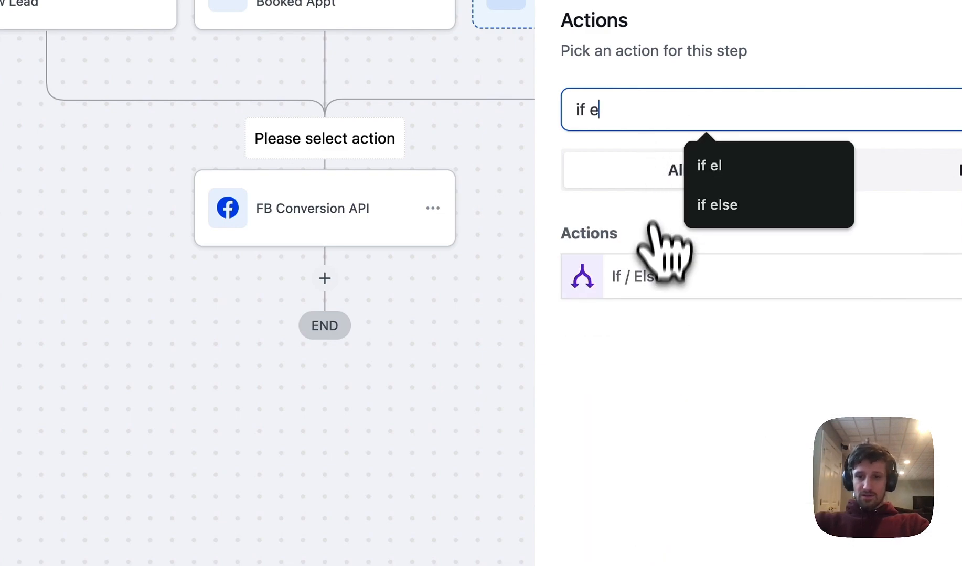
pyautogui.click(640, 277)
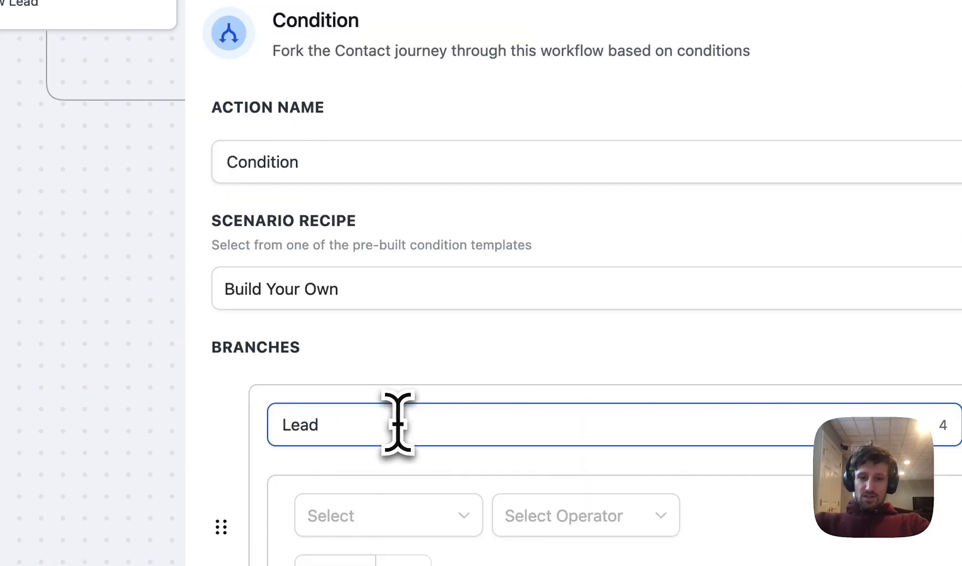
pyautogui.click(392, 519)
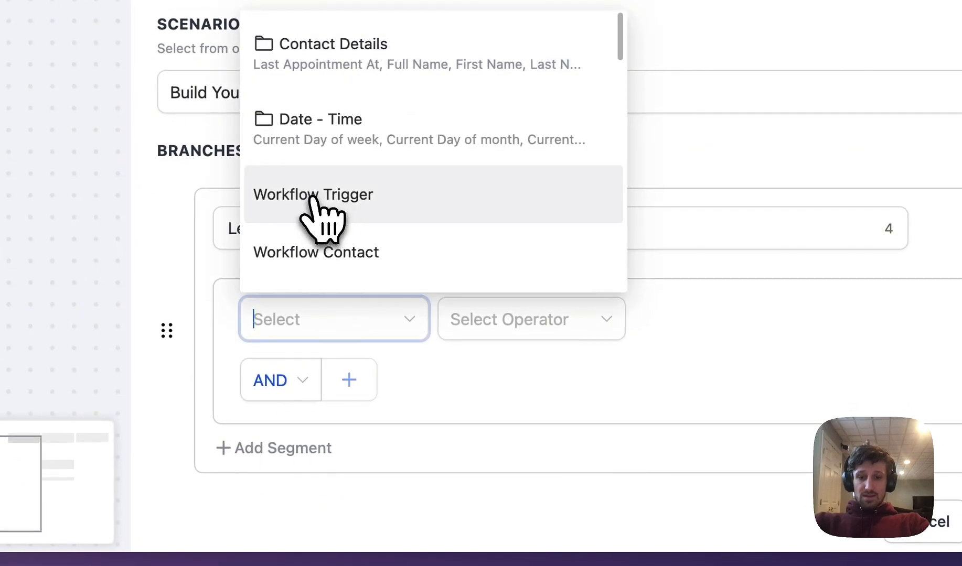
pyautogui.click(315, 199)
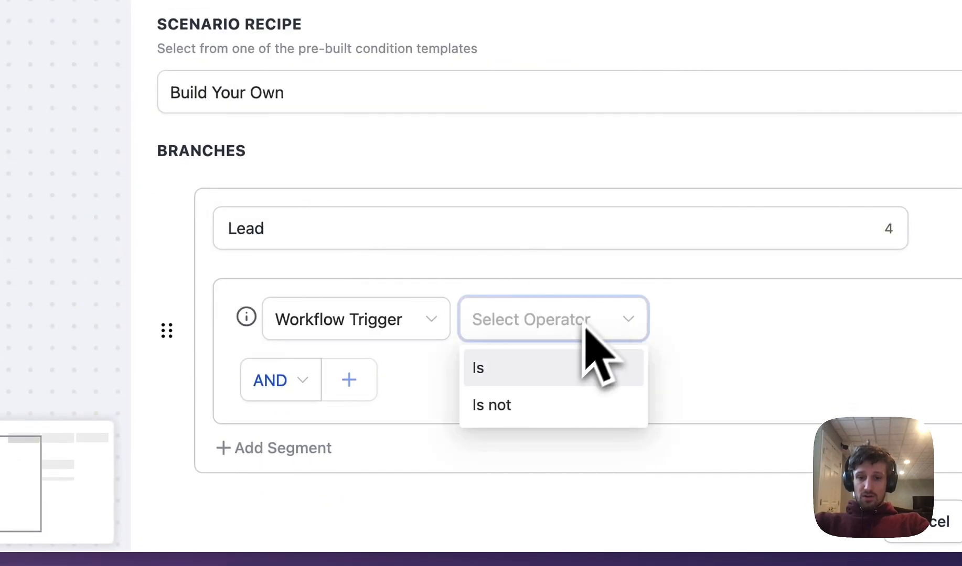
pyautogui.click(560, 369)
pyautogui.click(729, 336)
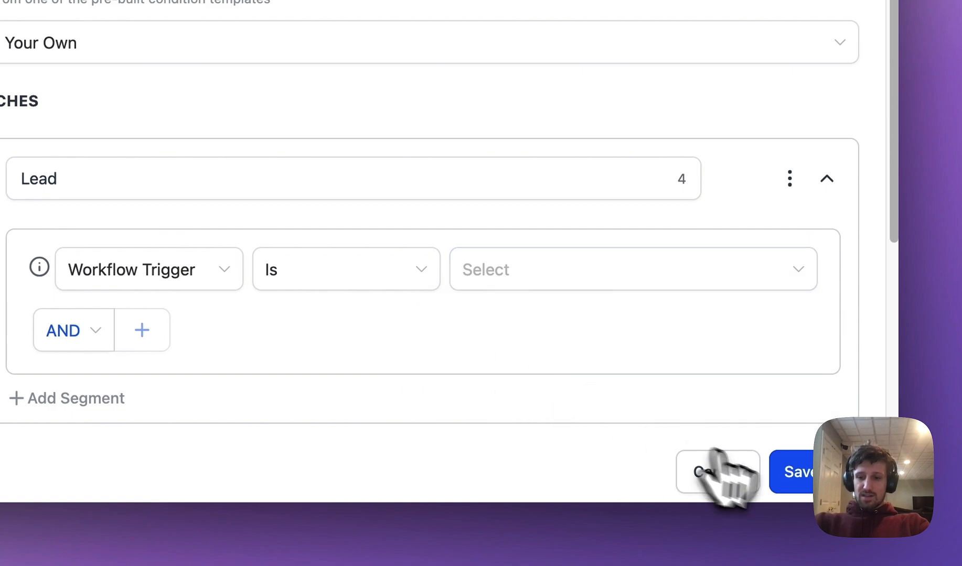
pyautogui.click(796, 479)
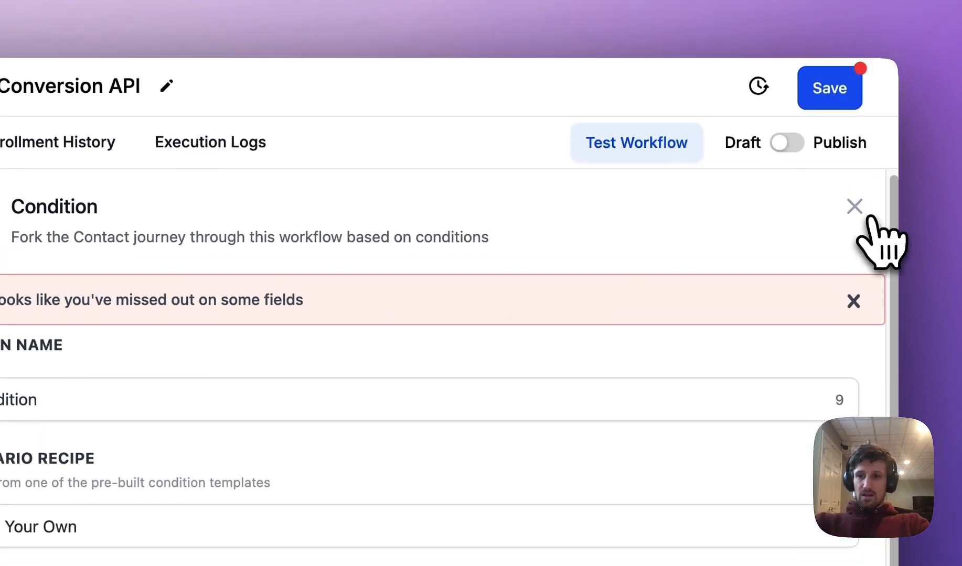
pyautogui.click(854, 207)
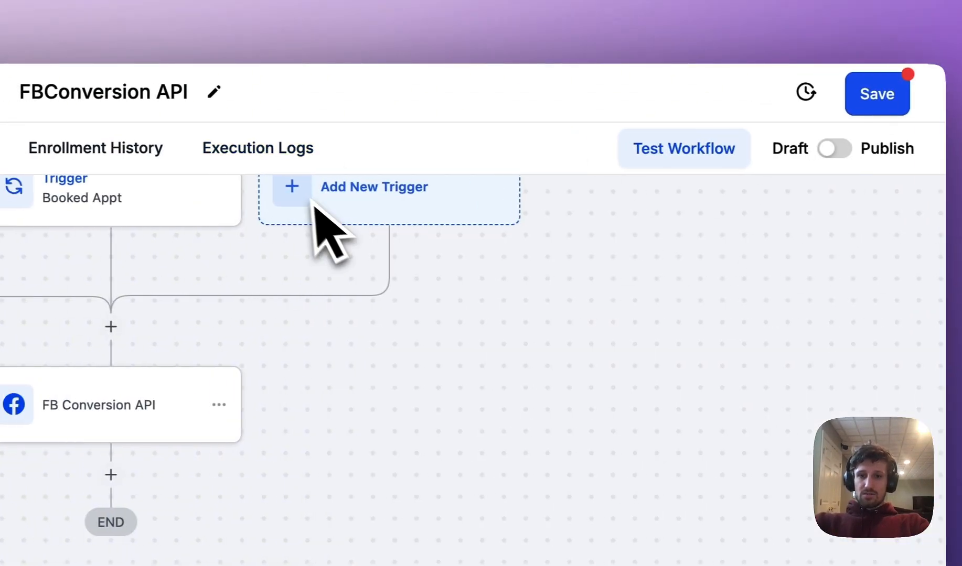
# - Save the workflow and add a third trigger of the type Pipeline Stage Changed
pyautogui.scroll(1, 593, 412)
pyautogui.click(839, 101)
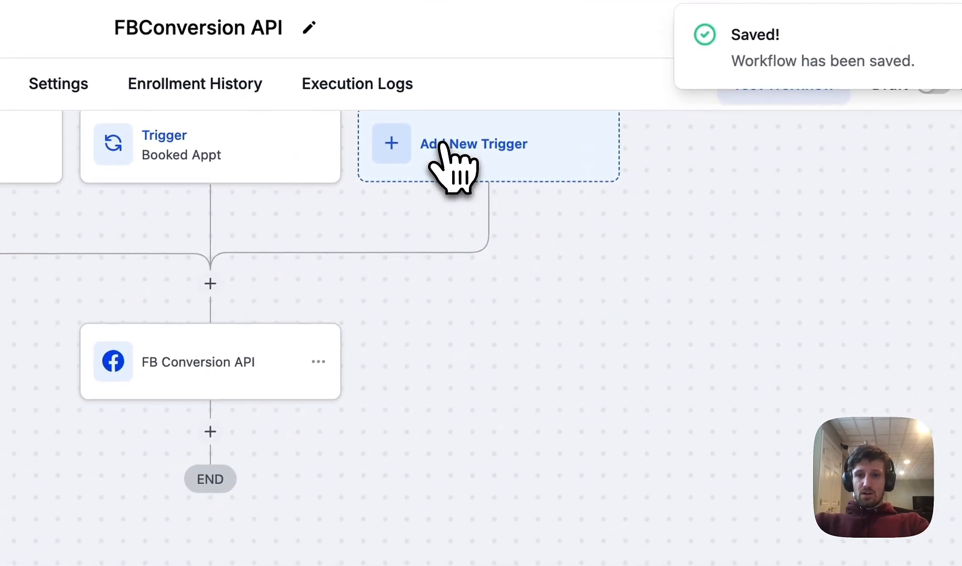
pyautogui.click(442, 144)
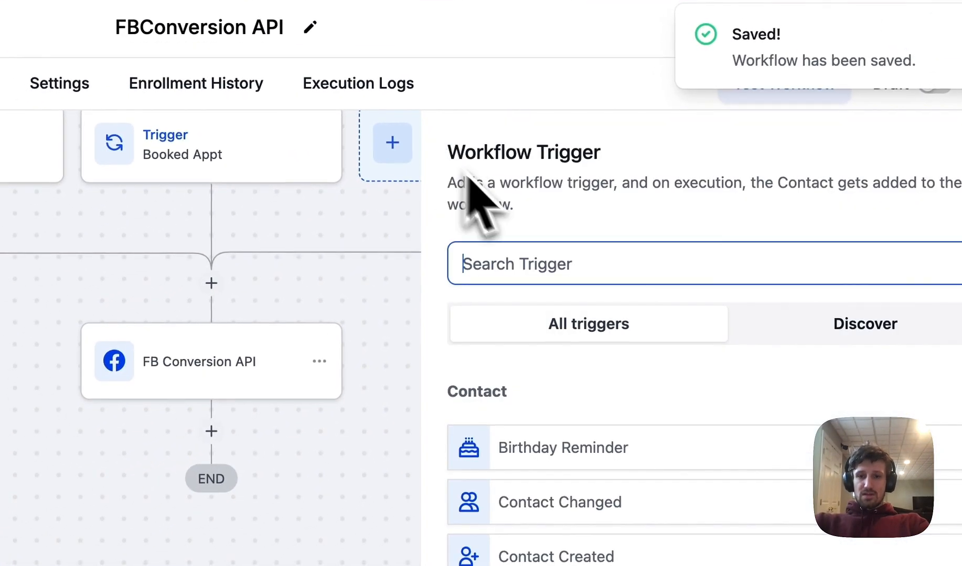
pyautogui.write('pipe')
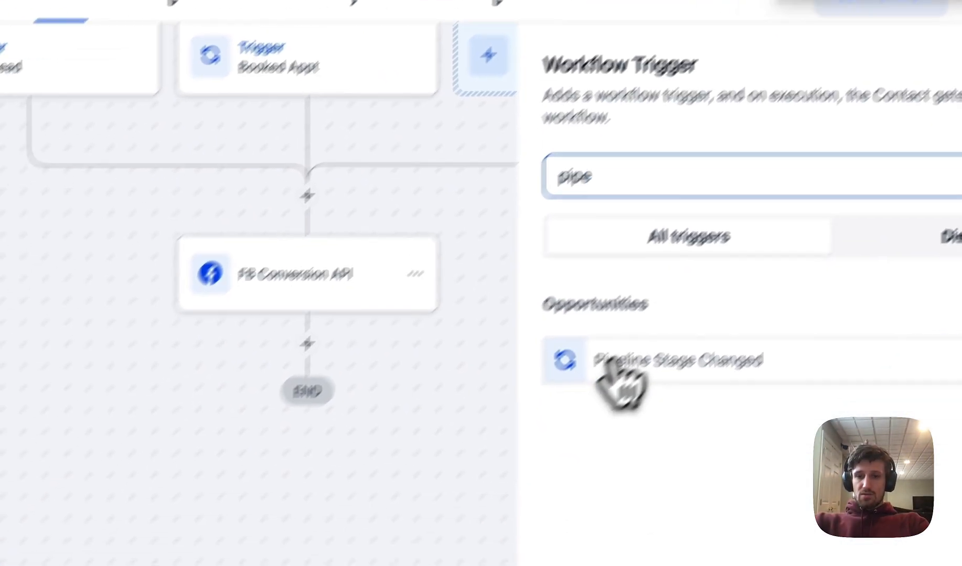
pyautogui.click(491, 450)
# - Add an In pipeline filter to the new Pipeline Stage Changed trigger and set it to Leads
pyautogui.click(315, 205)
pyautogui.click(378, 202)
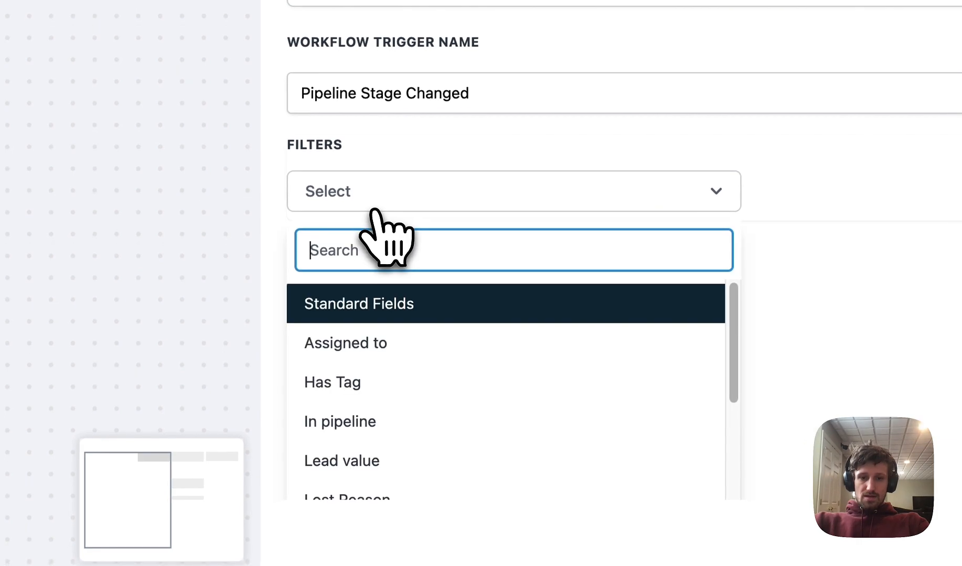
pyautogui.click(367, 417)
pyautogui.click(820, 200)
pyautogui.click(794, 289)
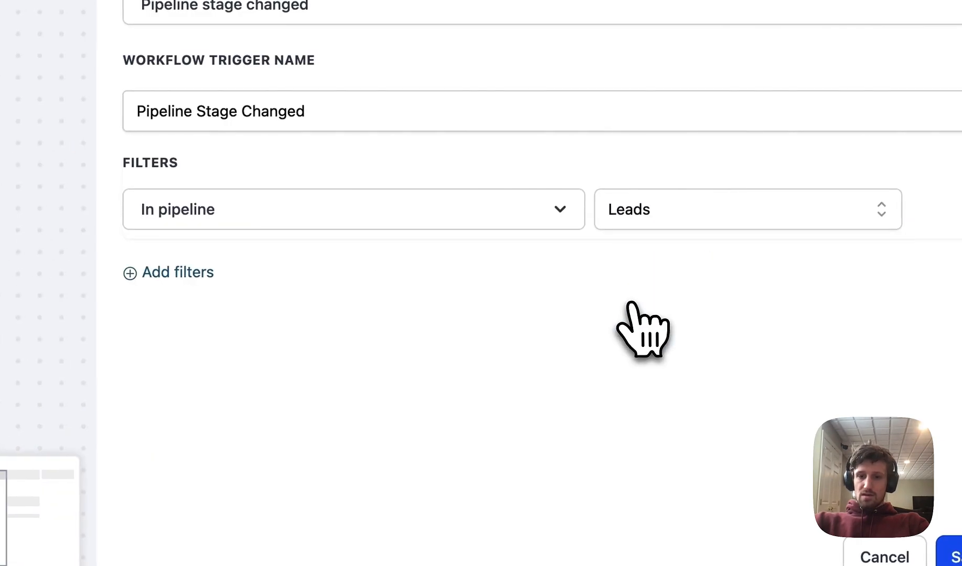
# - Add a Pipeline stage filter to the new trigger, set it to Showed, and save the trigger
pyautogui.click(367, 254)
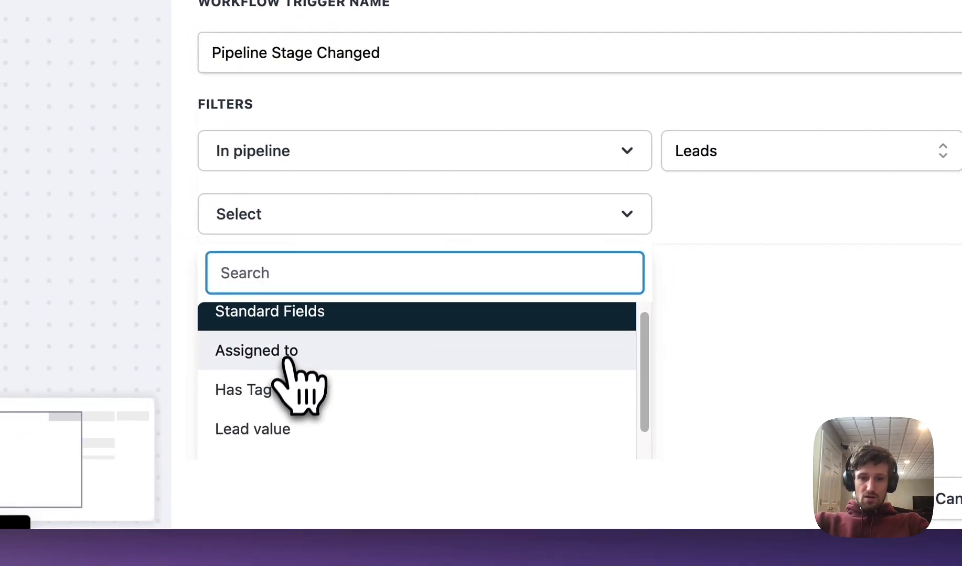
pyautogui.scroll(-4, 287, 358)
pyautogui.click(283, 335)
pyautogui.click(798, 213)
pyautogui.click(697, 427)
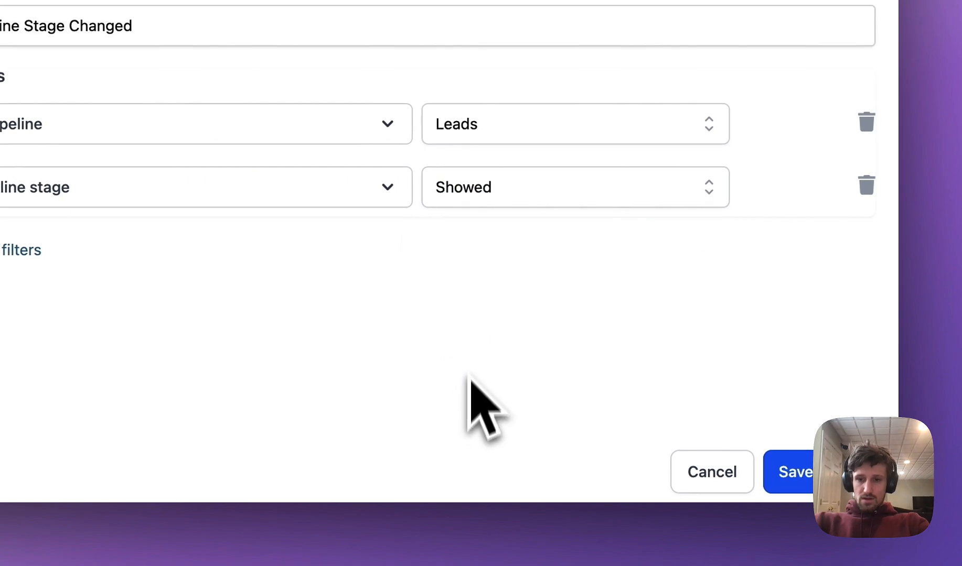
pyautogui.click(788, 475)
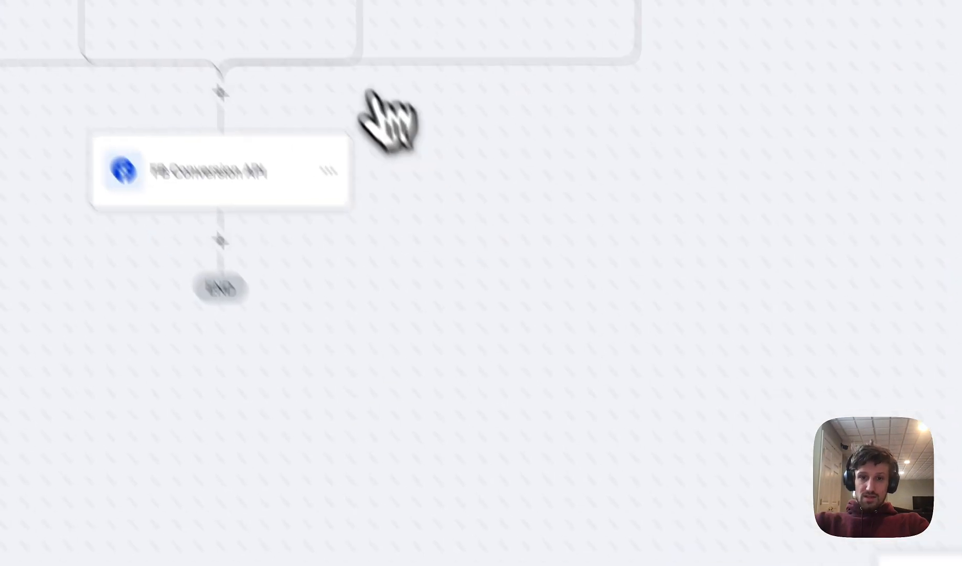
# - Rename the third trigger as Showed and save both the trigger and the workflow
pyautogui.click(428, 129)
pyautogui.click(388, 397)
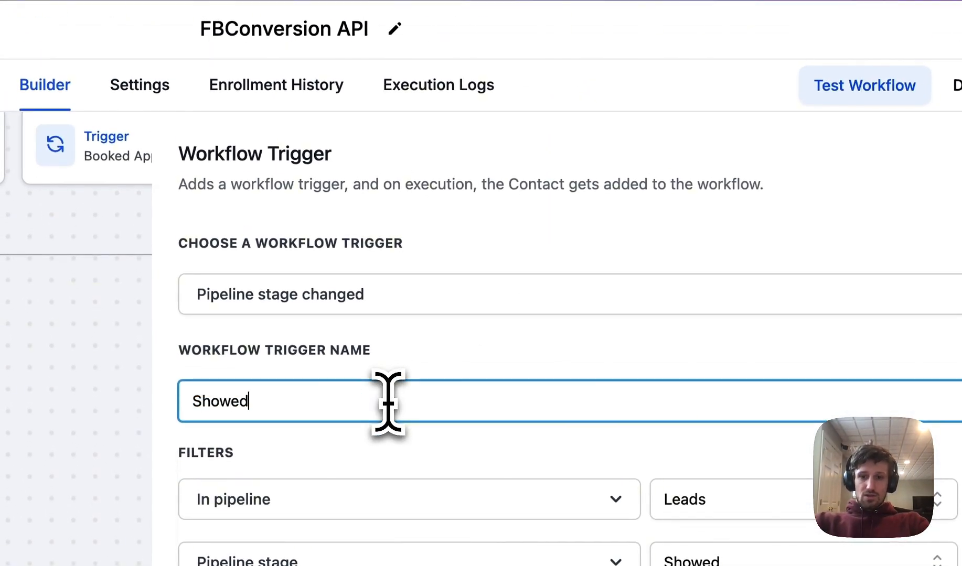
pyautogui.click(802, 496)
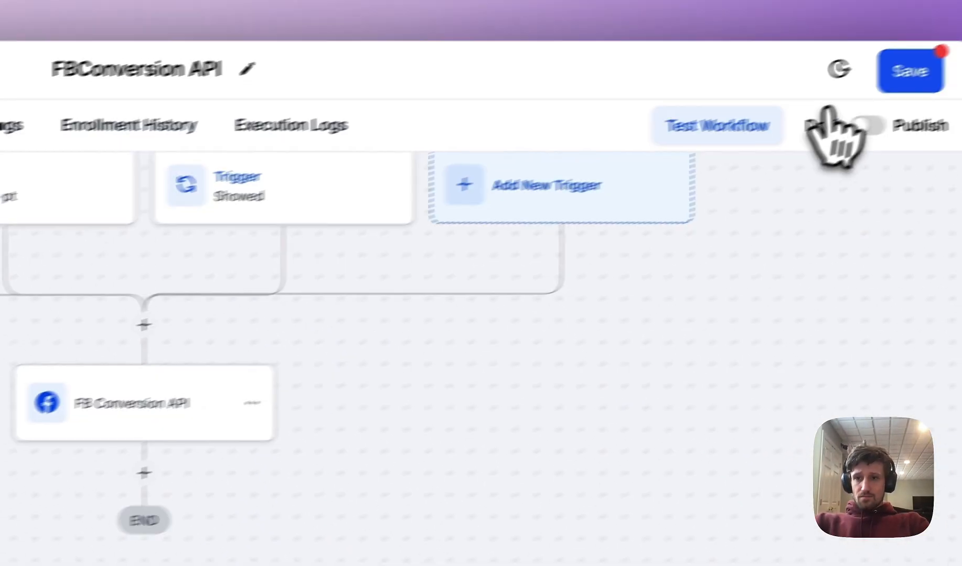
pyautogui.click(910, 67)
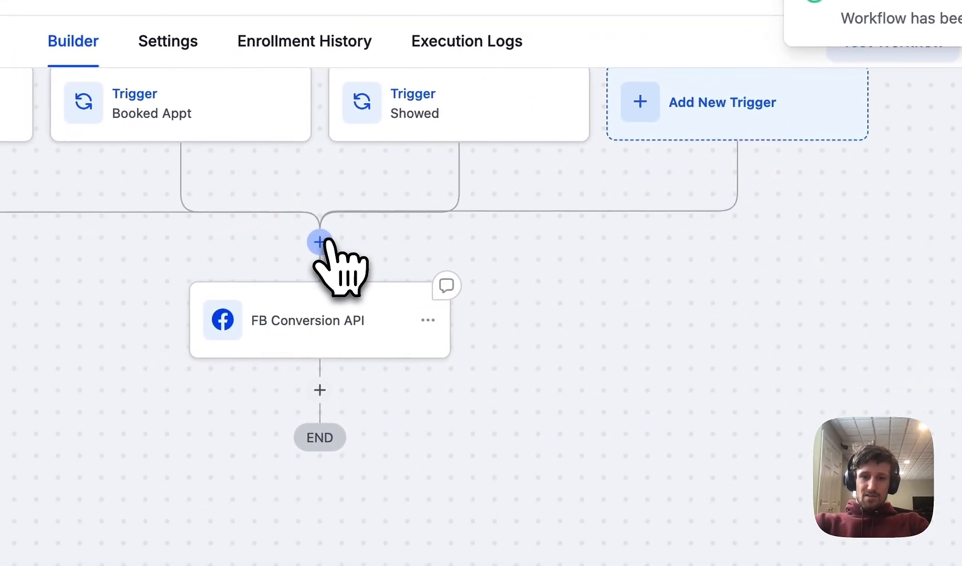
# - Insert an If / Else action above the FB Conversion API action and name its first branch Lead
pyautogui.click(326, 242)
pyautogui.write('if')
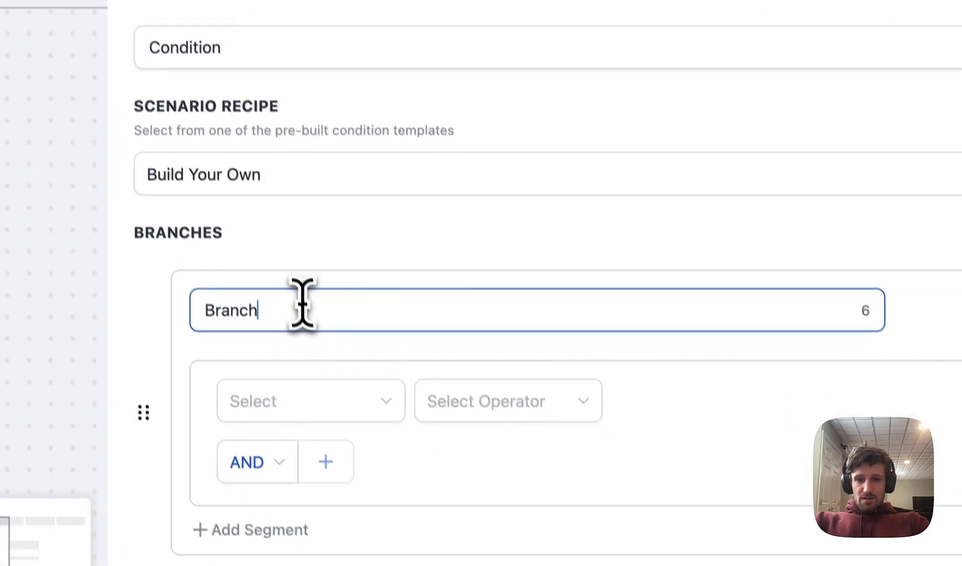
pyautogui.doubleClick(302, 305)
pyautogui.write('Lead')
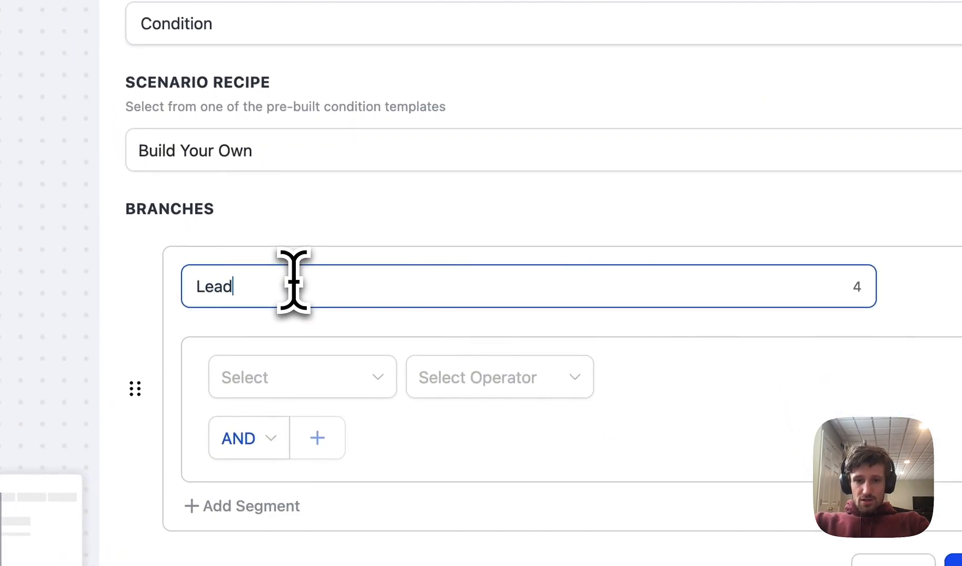
# - Set the Lead branch's condition to Workflow Trigger Is New Lead
pyautogui.scroll(-3, 294, 282)
pyautogui.click(277, 305)
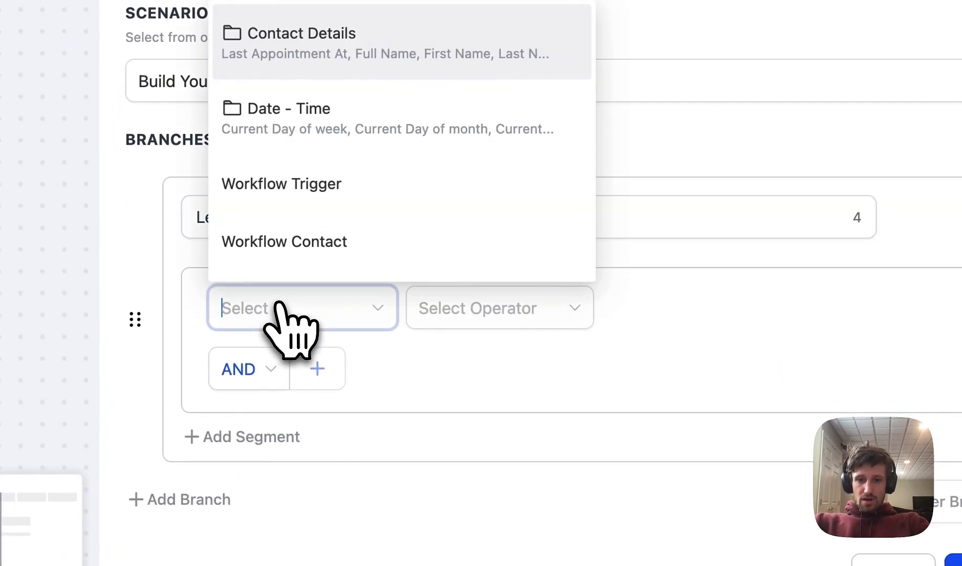
pyautogui.click(317, 204)
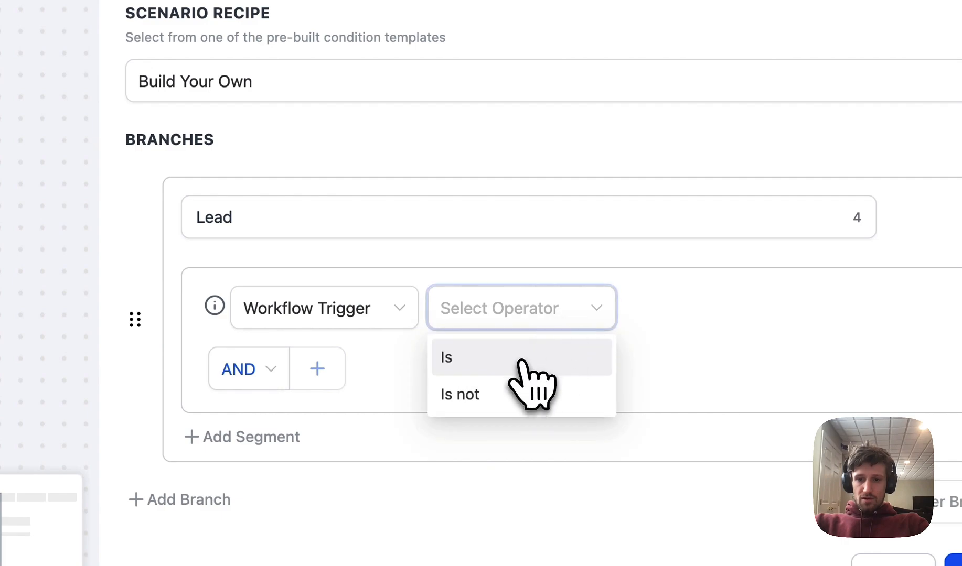
pyautogui.click(520, 361)
pyautogui.click(716, 313)
pyautogui.click(693, 358)
# - Add a second branch named Booked with the condition Workflow Trigger Is Booked Appt
pyautogui.scroll(-3, 256, 376)
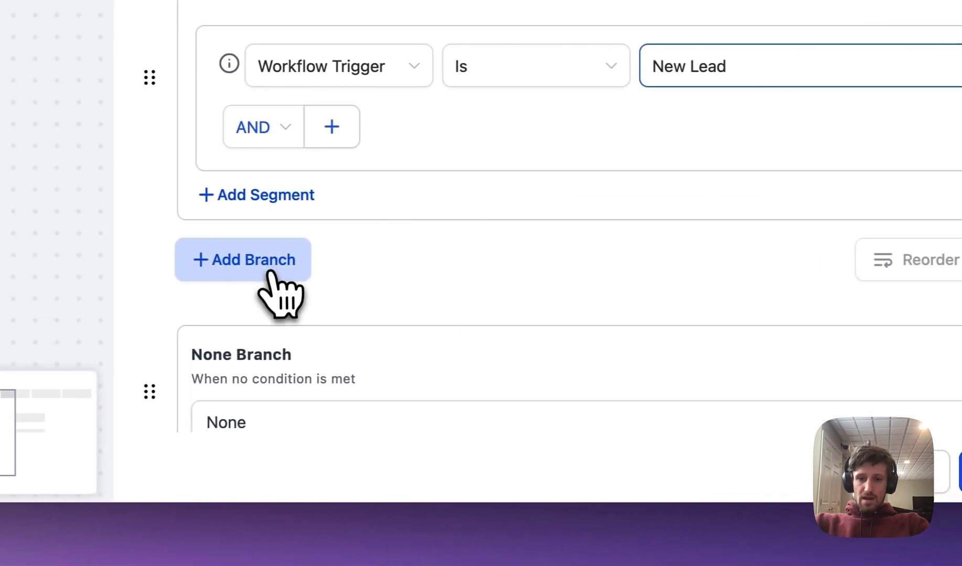
pyautogui.click(271, 271)
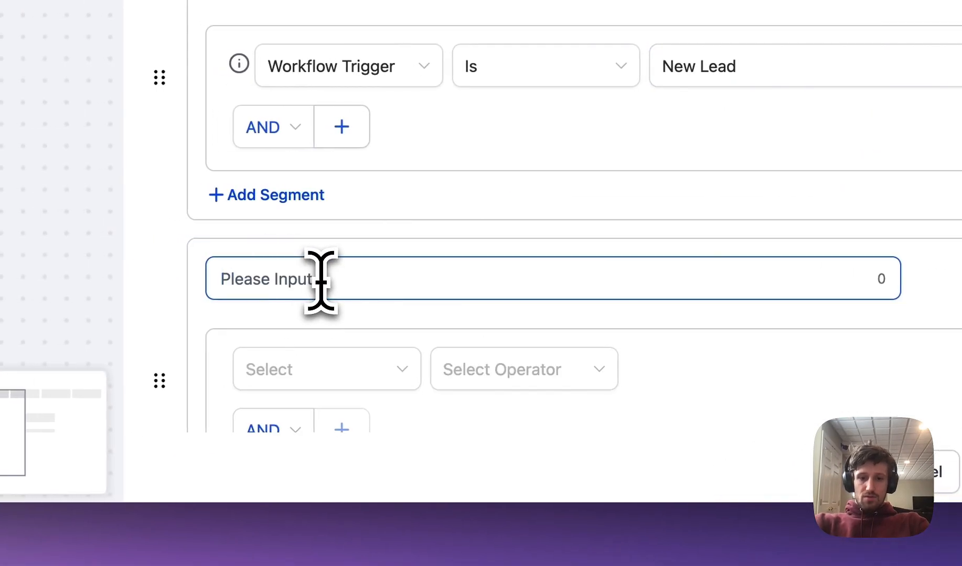
pyautogui.write('Booked')
pyautogui.click(287, 368)
pyautogui.click(334, 261)
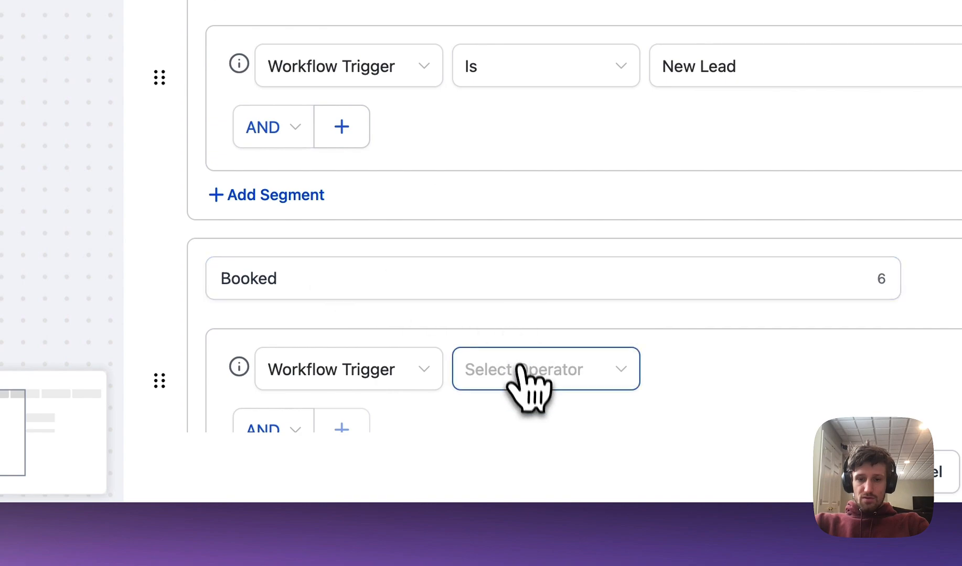
pyautogui.click(681, 370)
pyautogui.click(706, 284)
# - Add a third branch named Showed with the condition Workflow Trigger Is Showed, and save the condition action
pyautogui.scroll(-5, 355, 285)
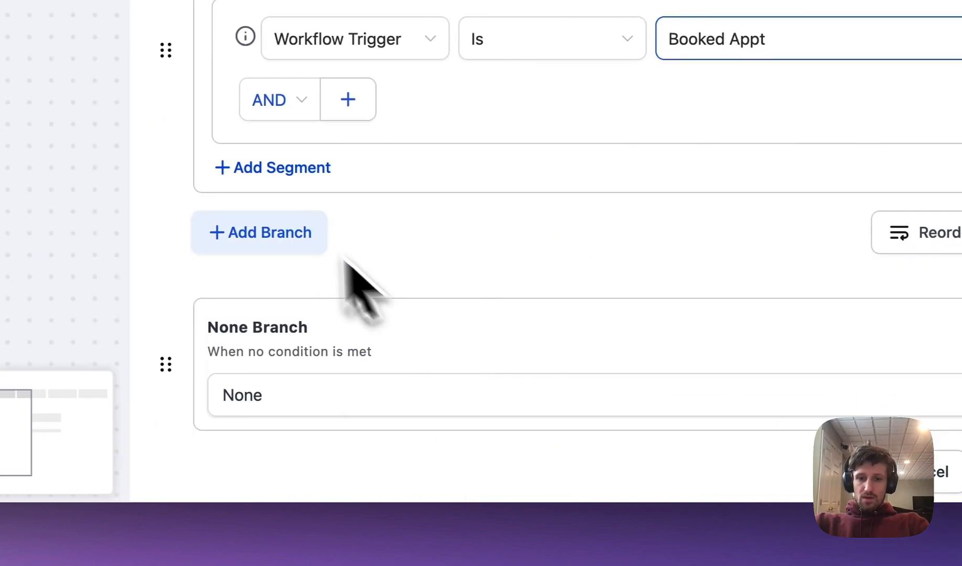
pyautogui.click(265, 231)
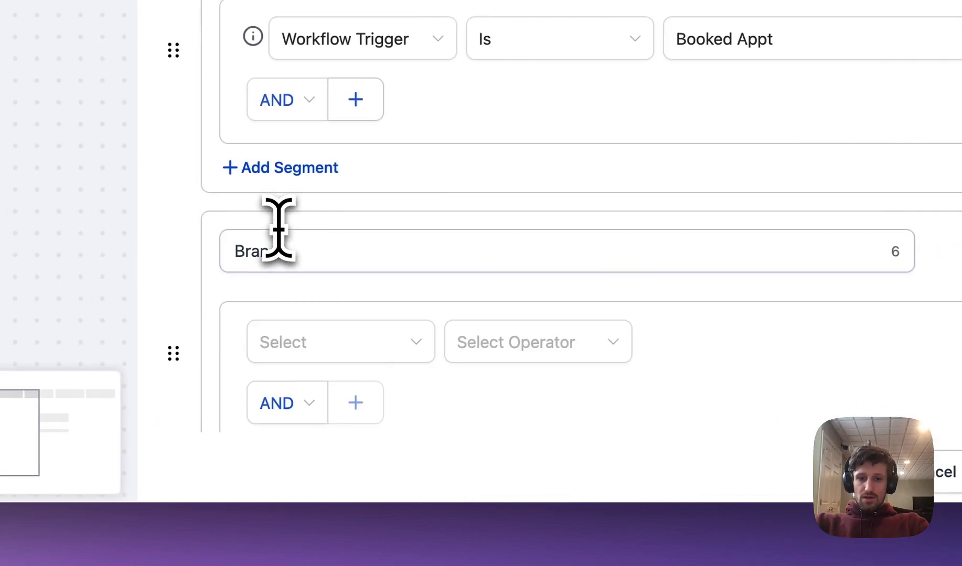
pyautogui.click(316, 324)
pyautogui.click(338, 217)
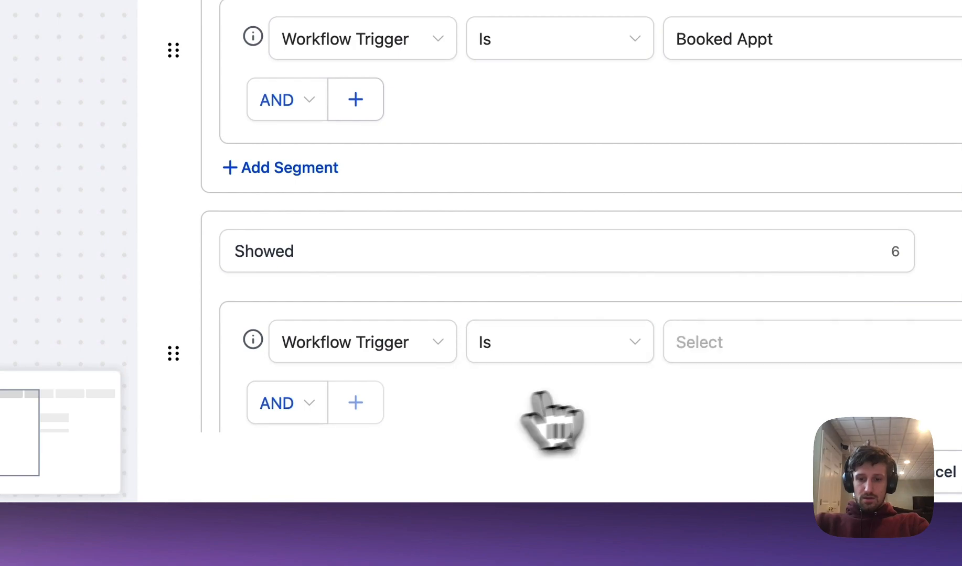
pyautogui.click(704, 465)
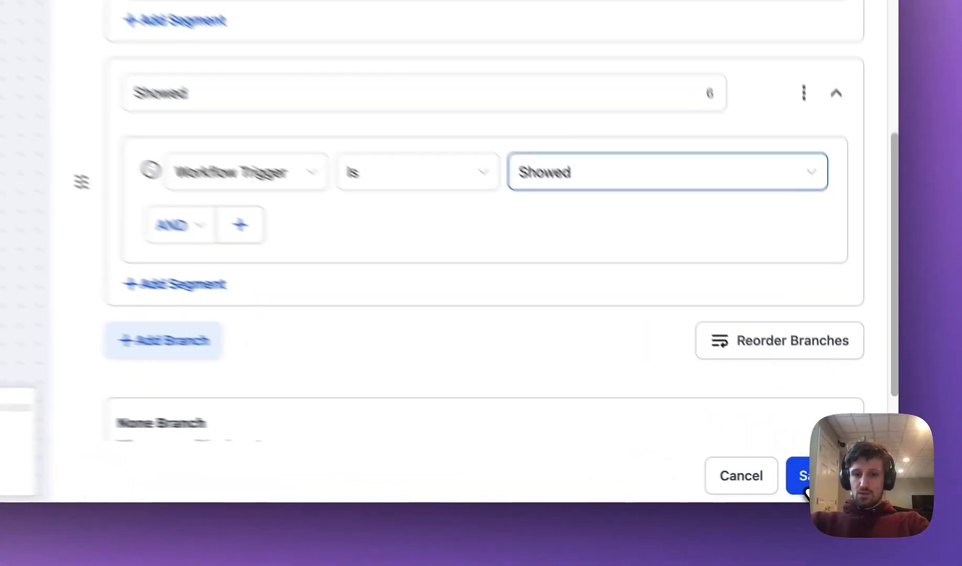
pyautogui.click(805, 483)
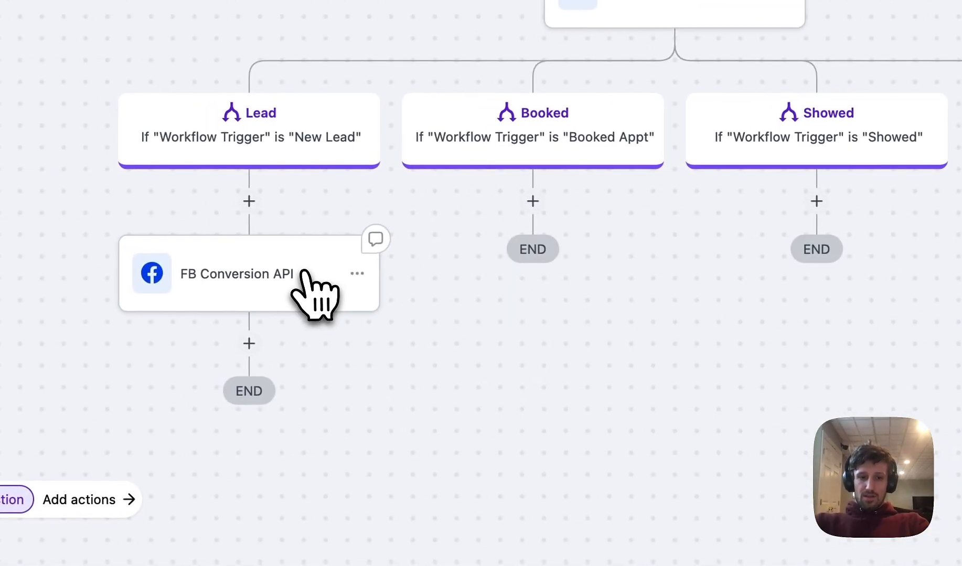
# - Copy the FB Conversion API action from the Lead branch into the Booked branch
pyautogui.click(304, 272)
pyautogui.click(357, 273)
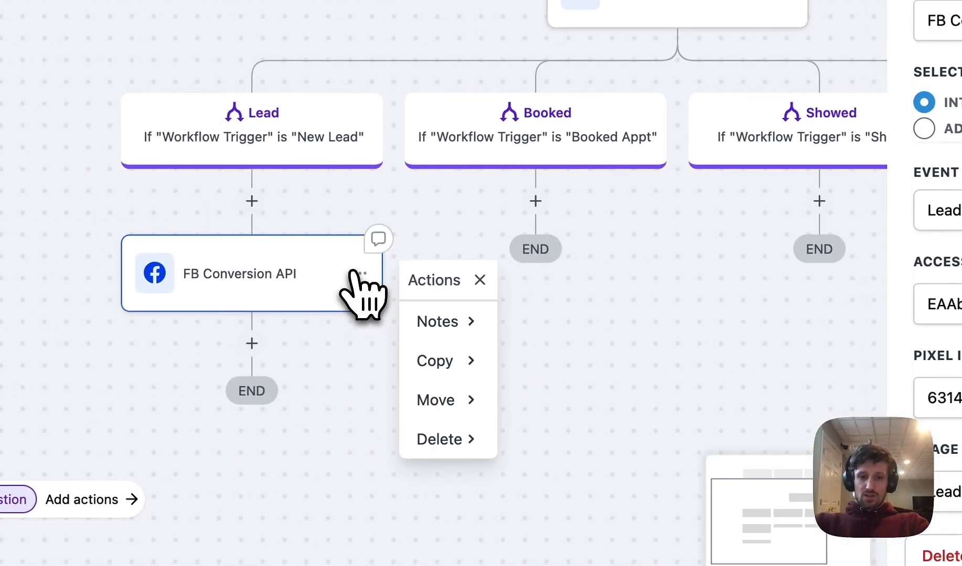
pyautogui.click(419, 362)
pyautogui.click(554, 322)
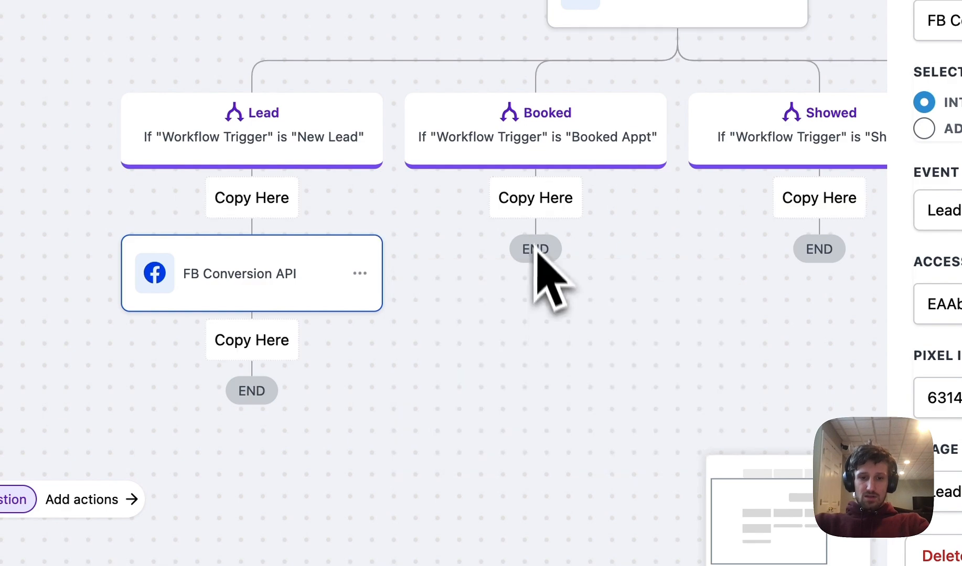
pyautogui.click(534, 198)
# - Change the stage name of the FB Conversion API action in the Booked branch
pyautogui.click(538, 286)
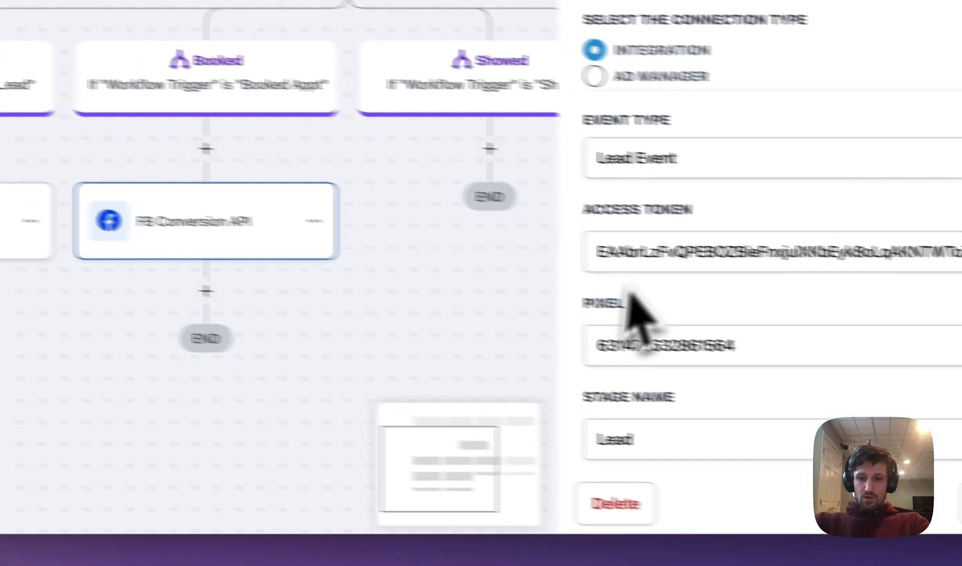
pyautogui.click(544, 414)
pyautogui.doubleClick(533, 417)
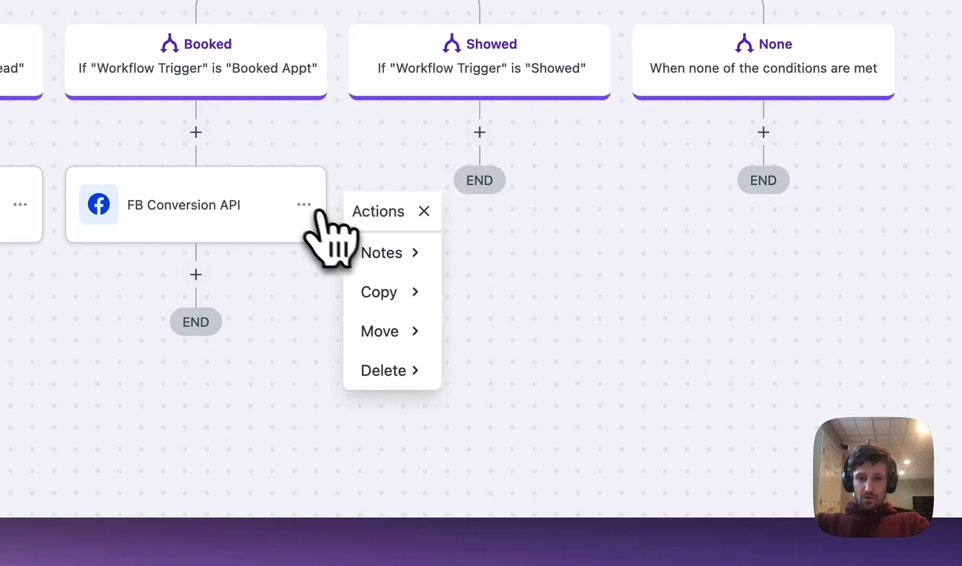
# - Copy the FB Conversion API action into the Showed branch, set its stage name to Showed, and save it
pyautogui.click(501, 253)
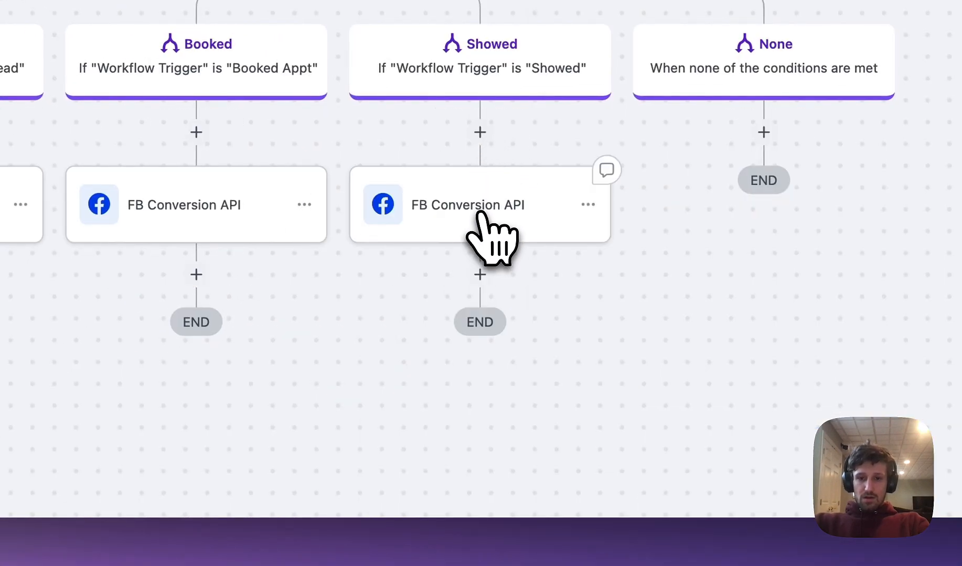
pyautogui.click(480, 214)
pyautogui.click(630, 422)
pyautogui.write('Shwe')
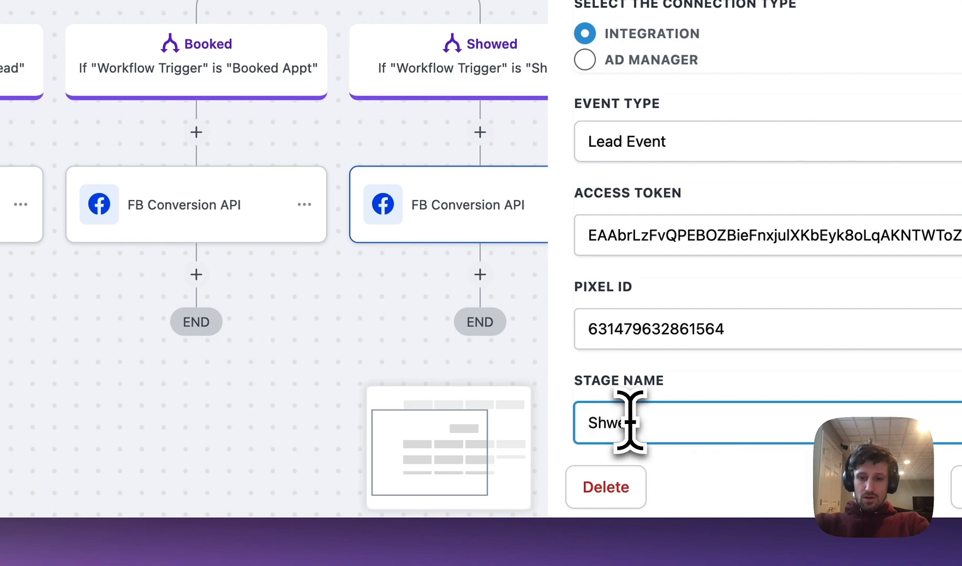
pyautogui.press('BackSpace')
pyautogui.press('BackSpace')
pyautogui.write('owed')
pyautogui.click(841, 474)
pyautogui.scroll(3, 436, 308)
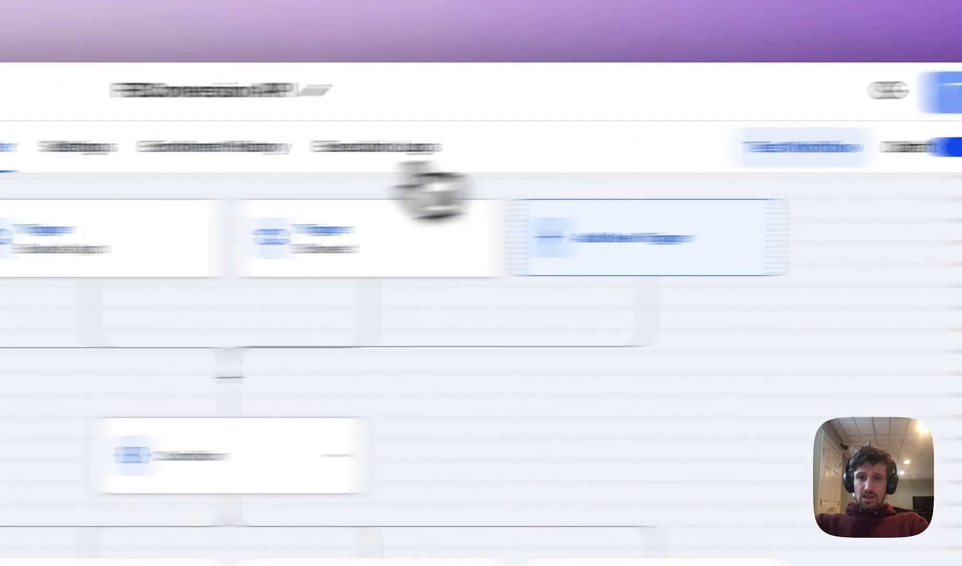
# - Check the re-entry and multiple opportunities options in the FBConversion API workflow's settings, and return to the workflow list
pyautogui.click(520, 150)
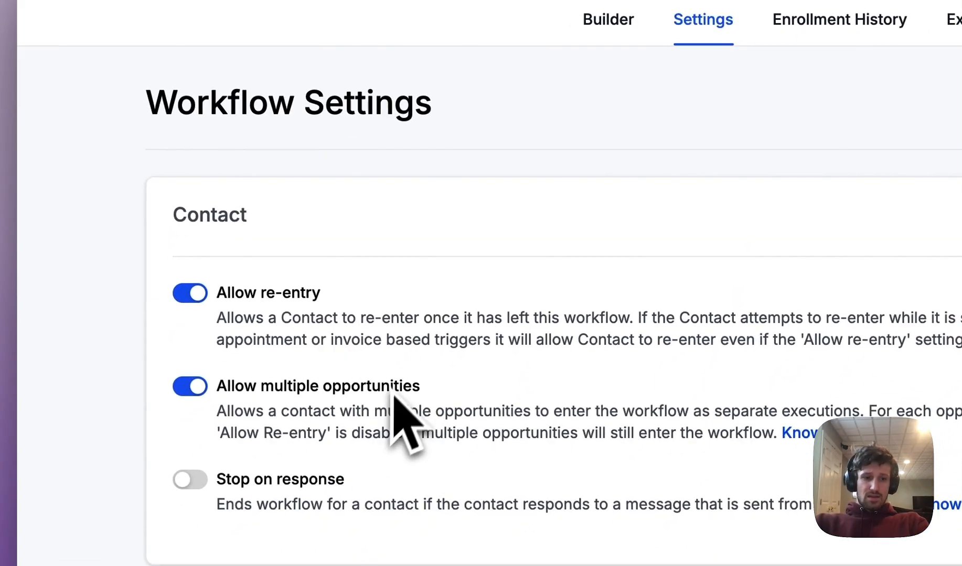
pyautogui.scroll(-3, 472, 322)
pyautogui.scroll(3, 471, 322)
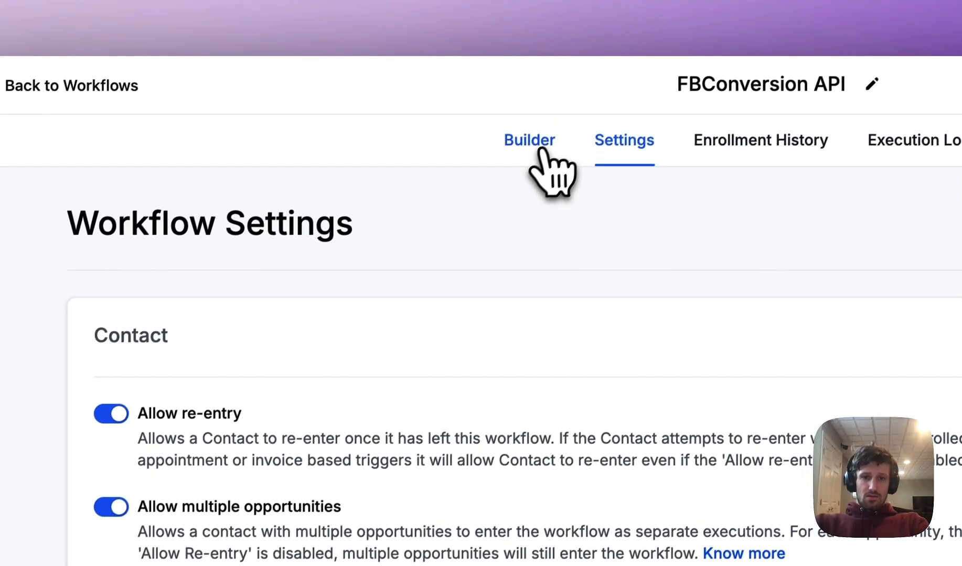
pyautogui.click(617, 29)
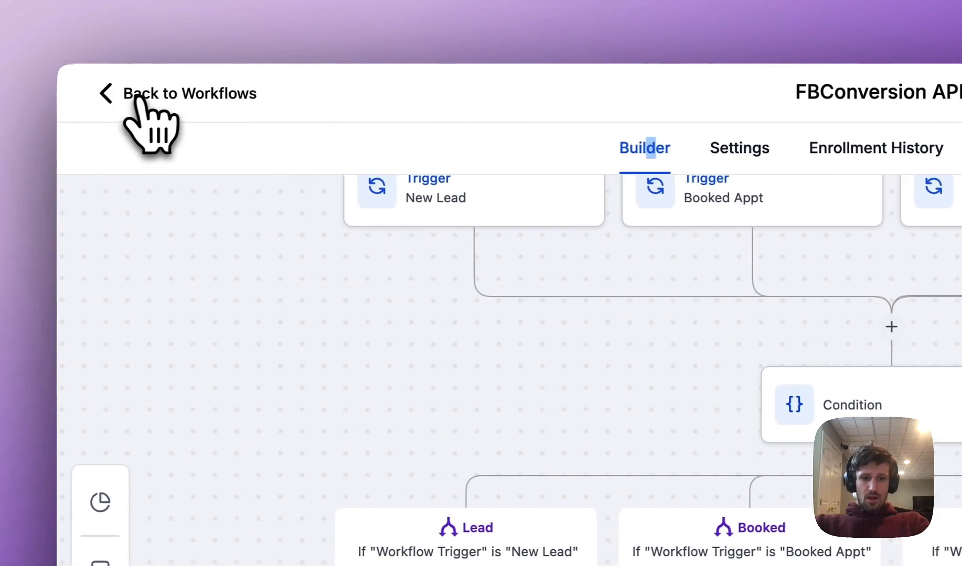
pyautogui.click(16, 93)
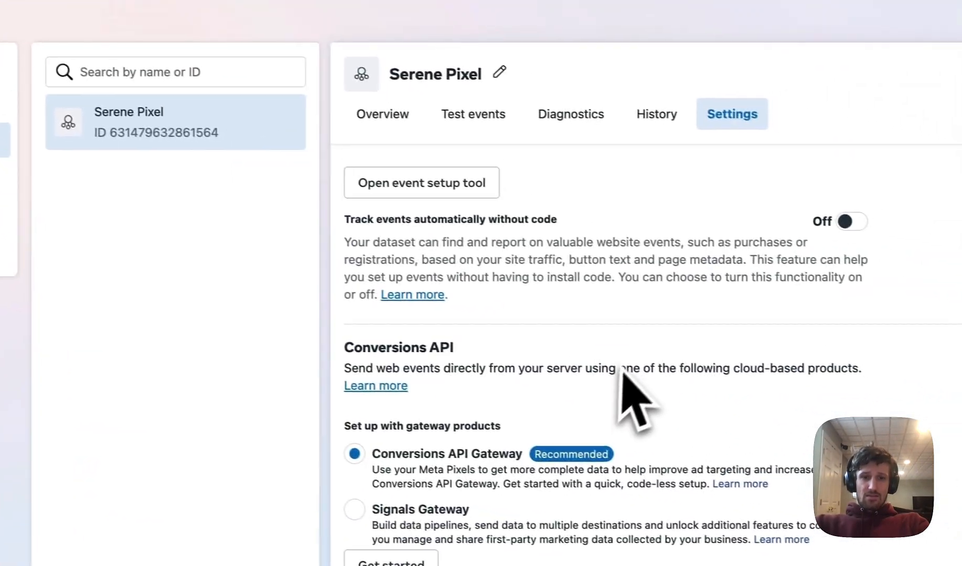
# - Switch to Meta Events Manager and enable tracking events automatically without code in the Serene Pixel dataset's settings
pyautogui.scroll(-5, 630, 398)
pyautogui.scroll(10, 604, 383)
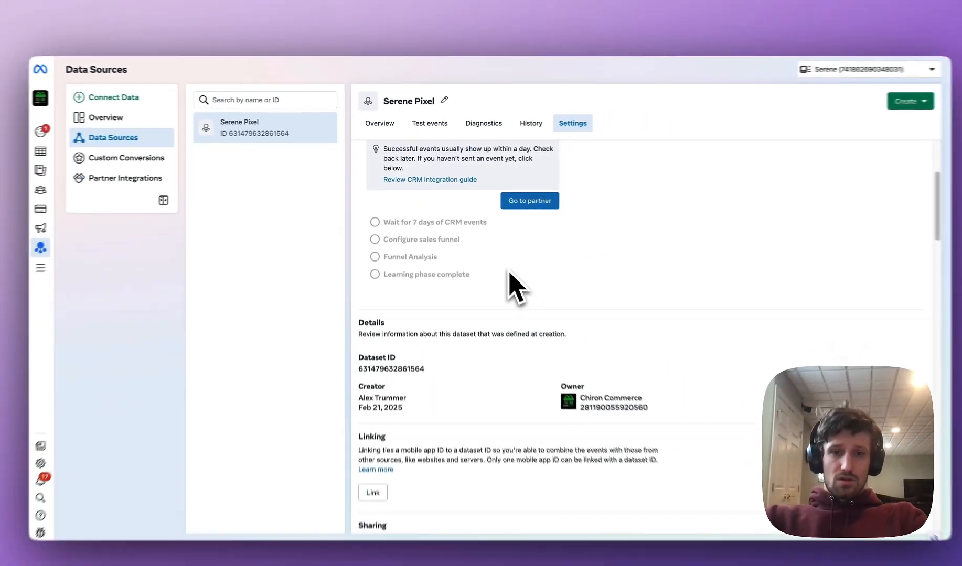
pyautogui.scroll(1, 482, 249)
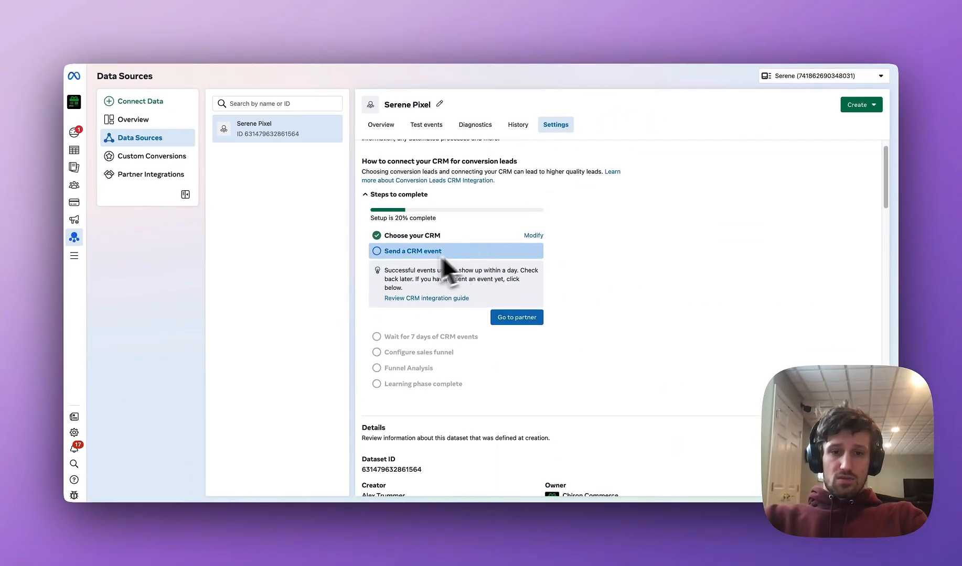
pyautogui.scroll(1, 415, 260)
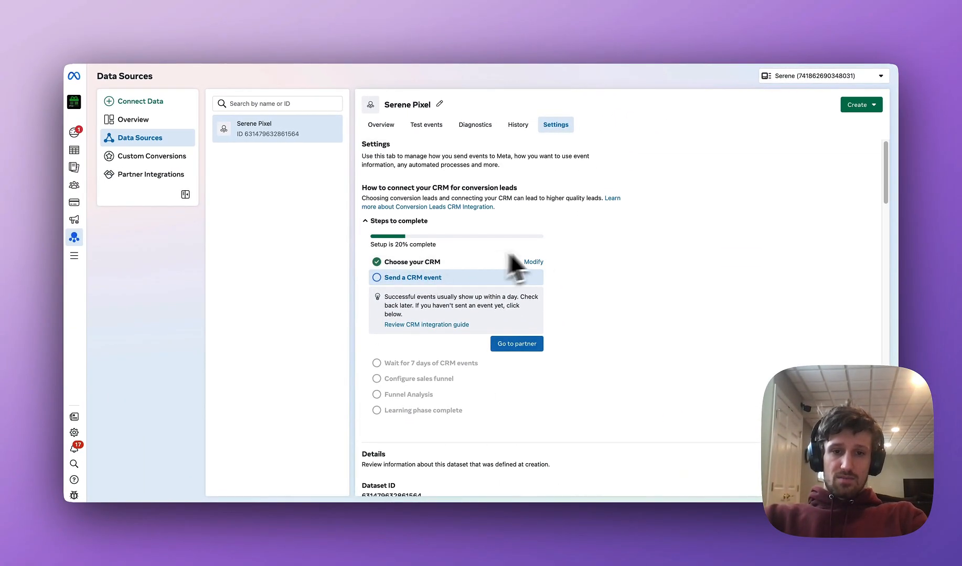
pyautogui.scroll(-4, 550, 250)
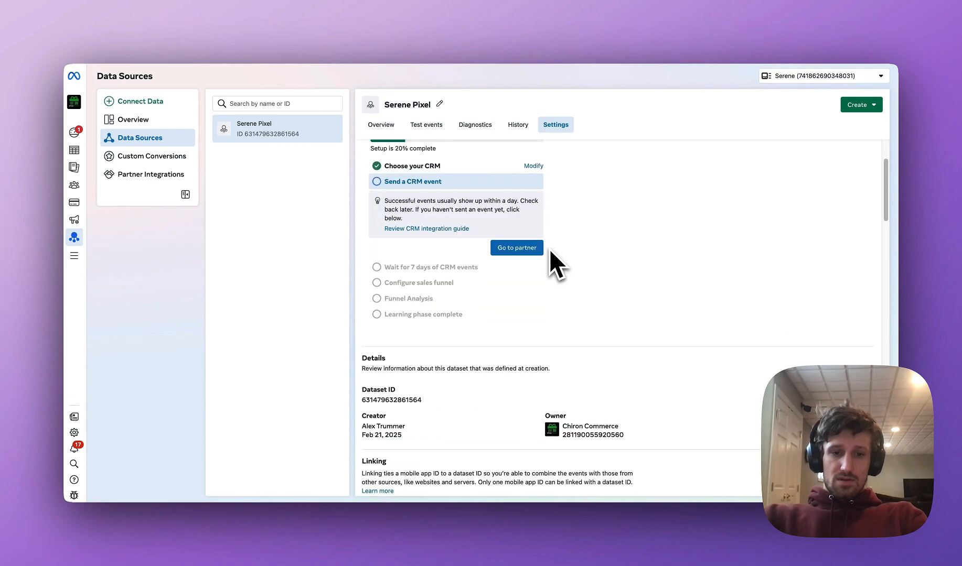
pyautogui.scroll(-20, 549, 250)
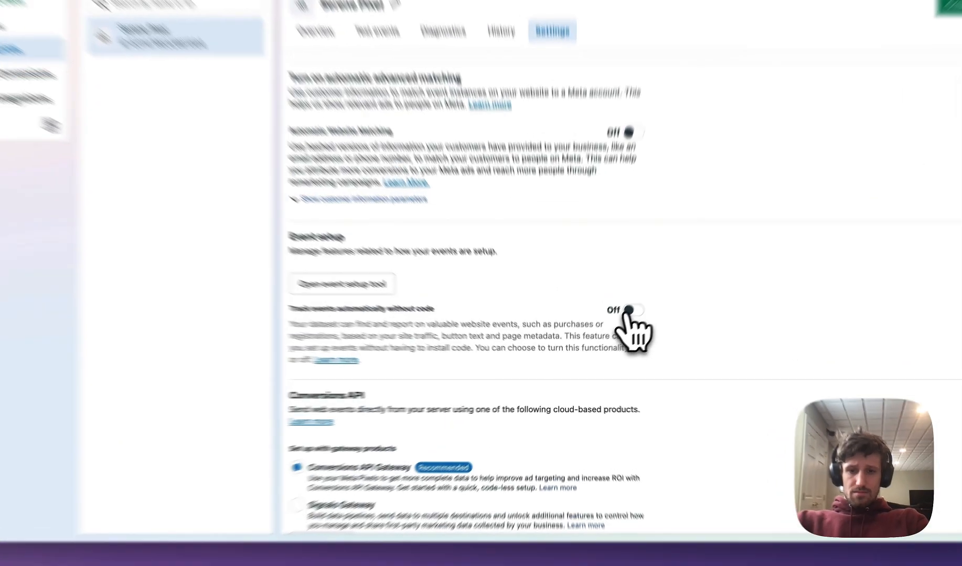
pyautogui.click(614, 330)
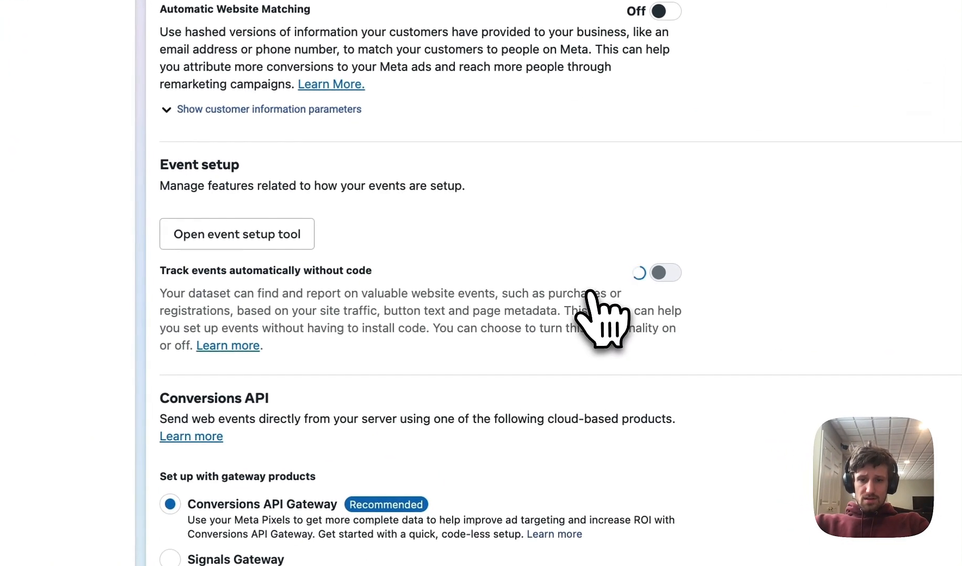
pyautogui.scroll(-5, 588, 292)
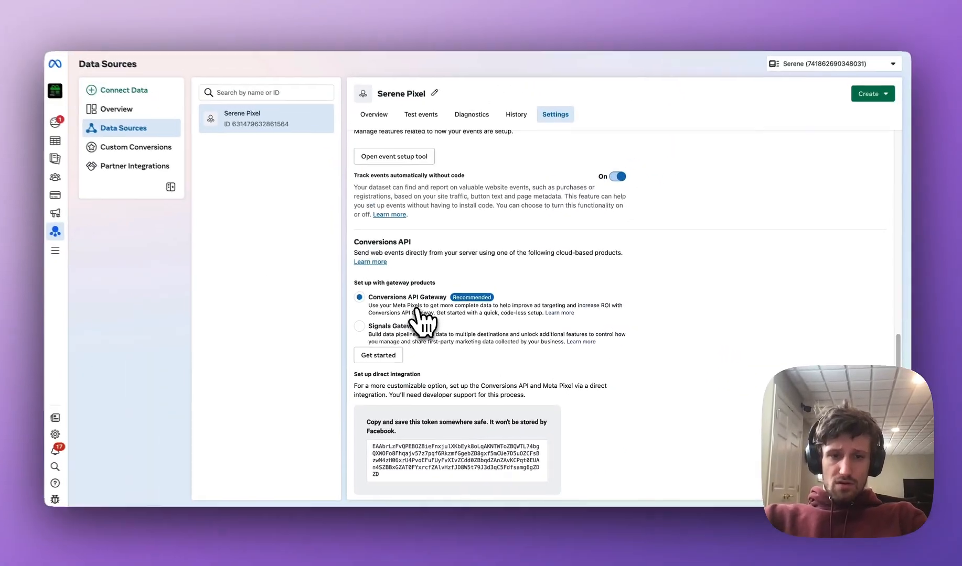
pyautogui.scroll(-3, 513, 325)
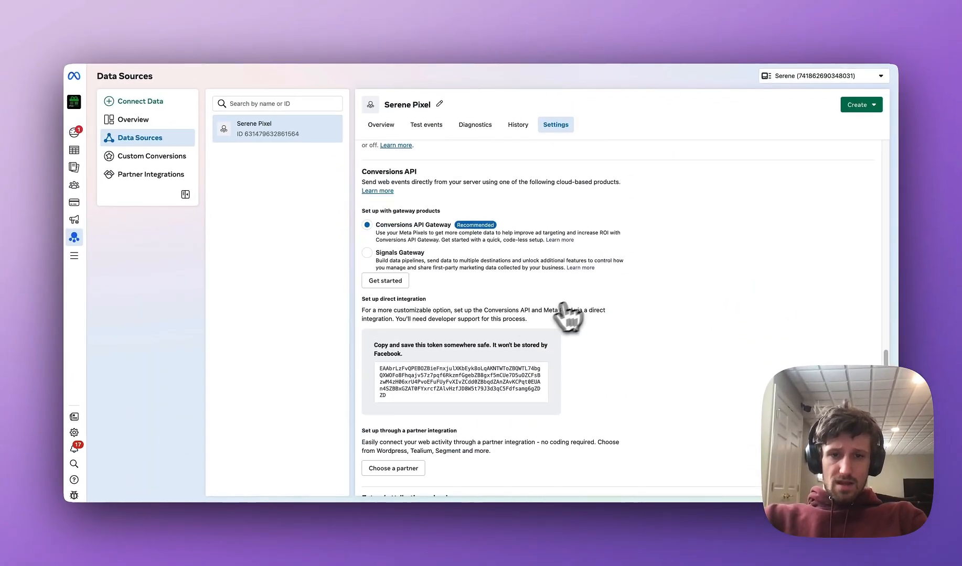
pyautogui.scroll(15, 598, 307)
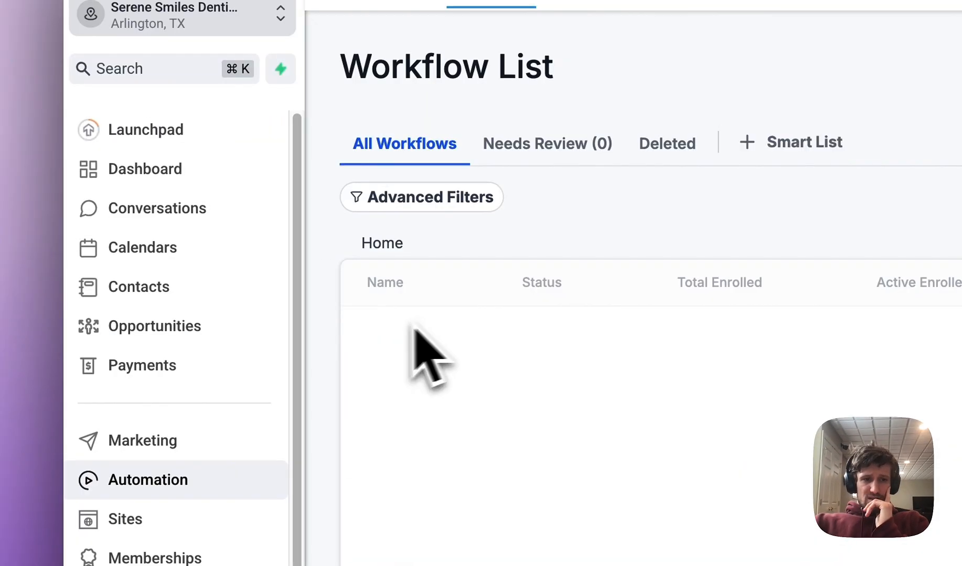
# - Switch to LeadConnector and view the Booked and Showed stages on the opportunities board
pyautogui.click(194, 330)
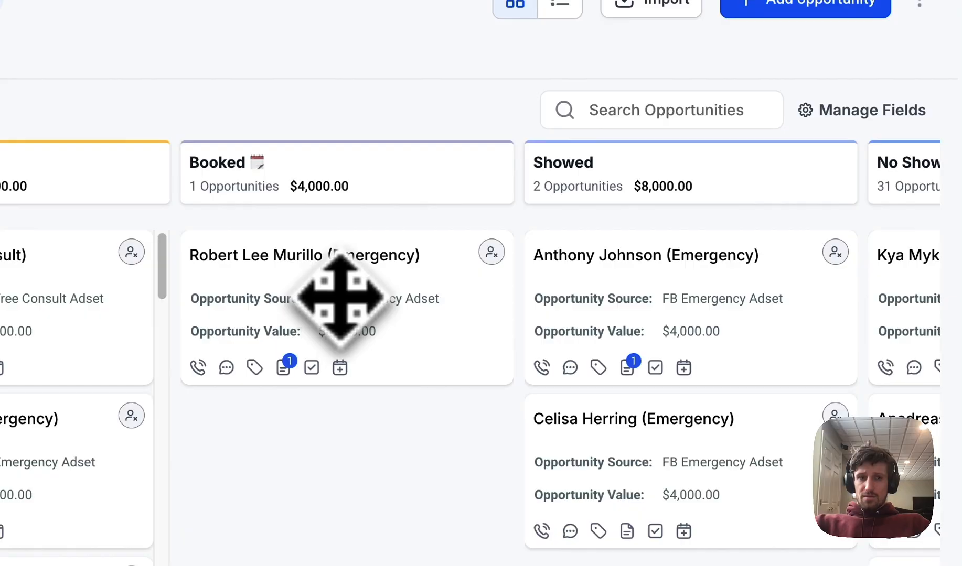
pyautogui.moveTo(349, 295); pyautogui.dragTo(618, 262)
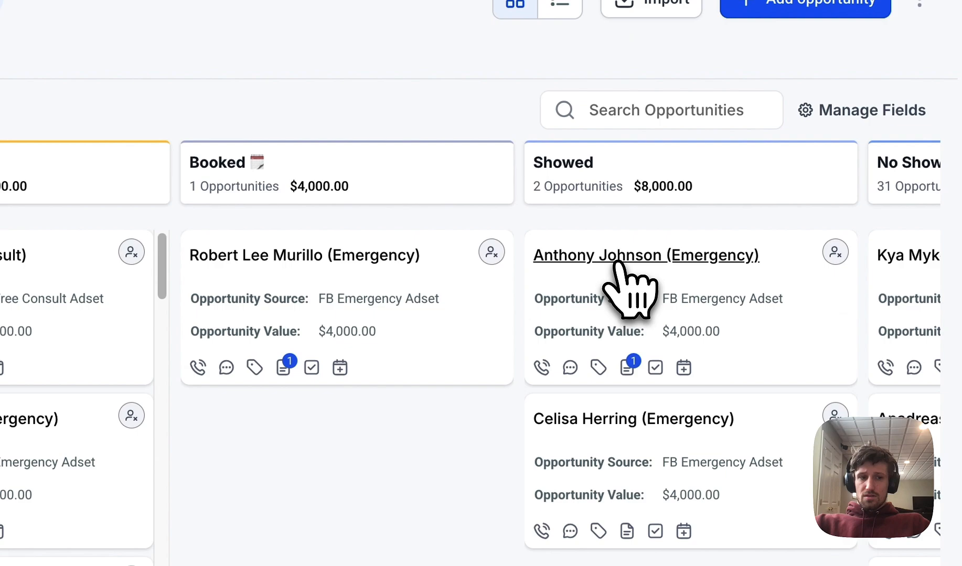
# - Switch to Meta Events Manager and view the overview of the Serene Pixel dataset
pyautogui.click(176, 367)
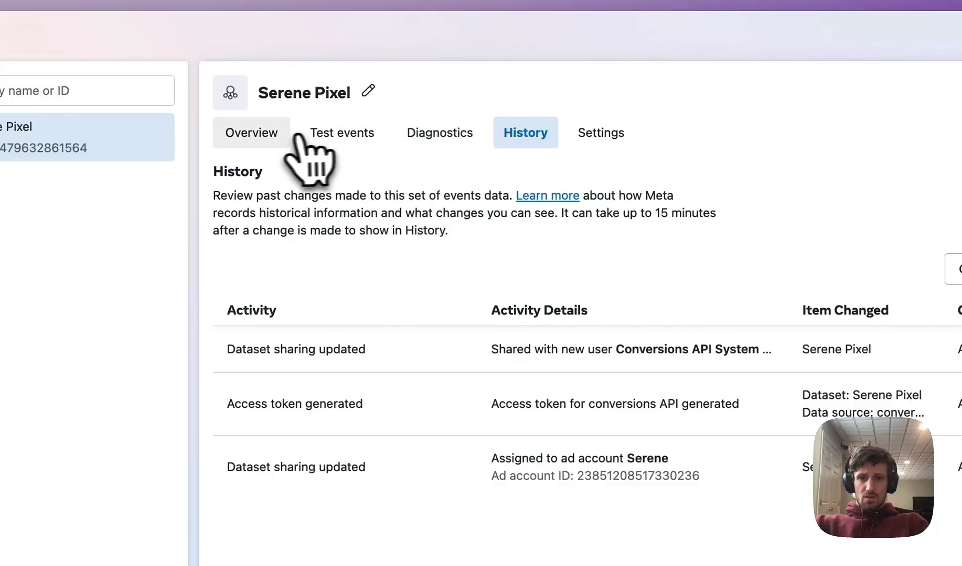
pyautogui.click(283, 134)
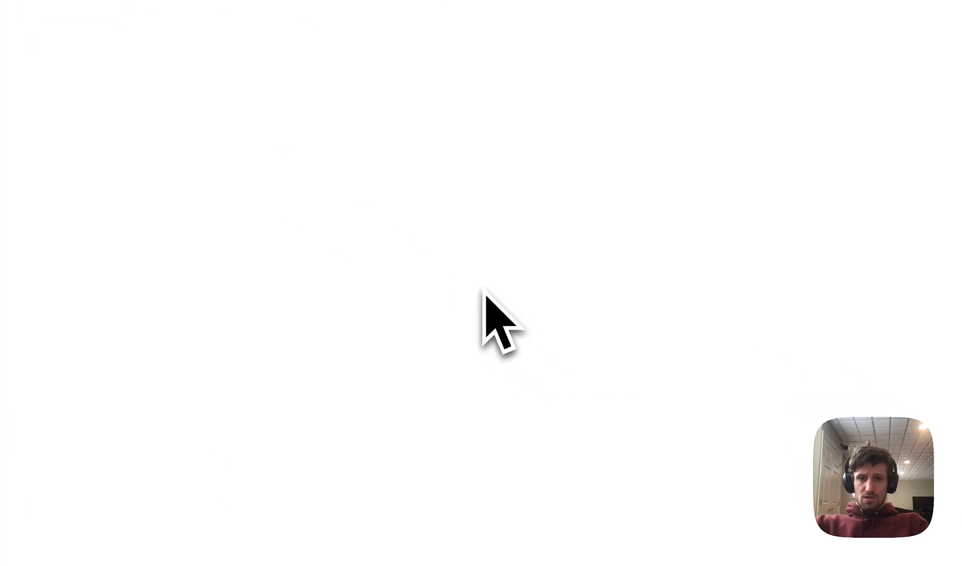